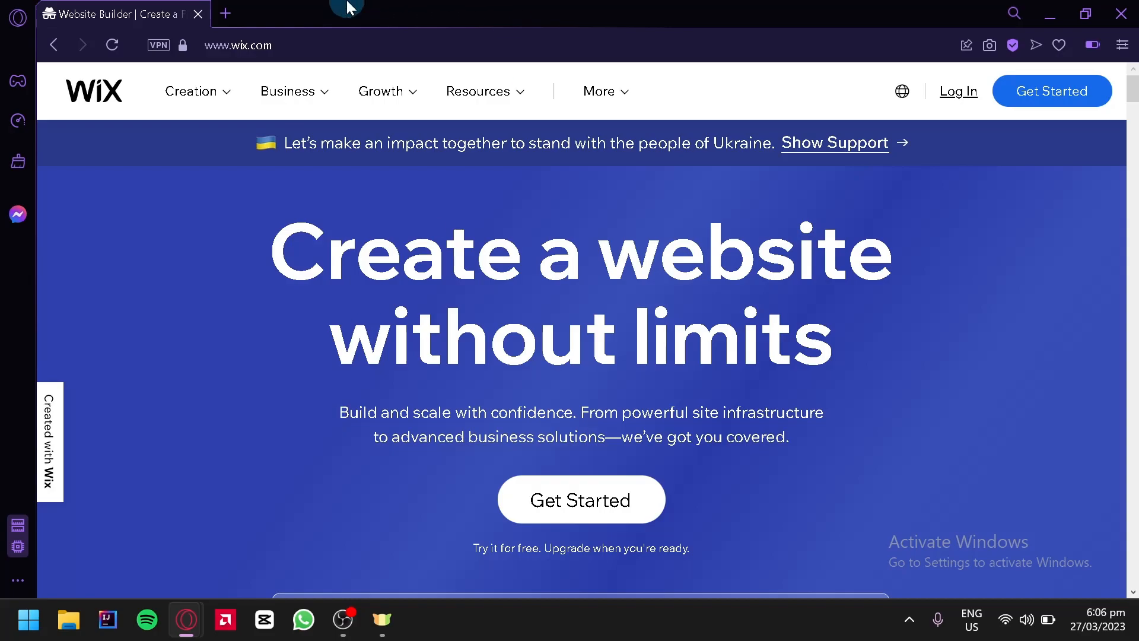
Go to the Wix site list and open the dashboard of the Portfolio site
{"action": "left_click", "coordinate": [259, 33]}
{"action": "left_click", "coordinate": [580, 500]}
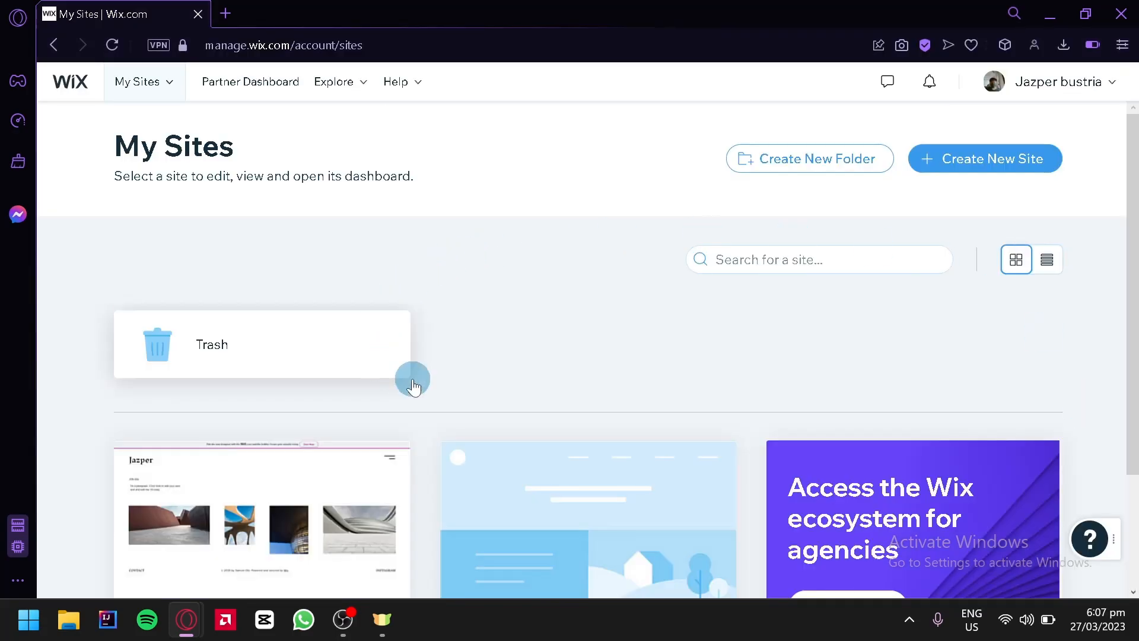
{"action": "scroll", "coordinate": [559, 314], "scroll_direction": "down", "scroll_amount": 3}
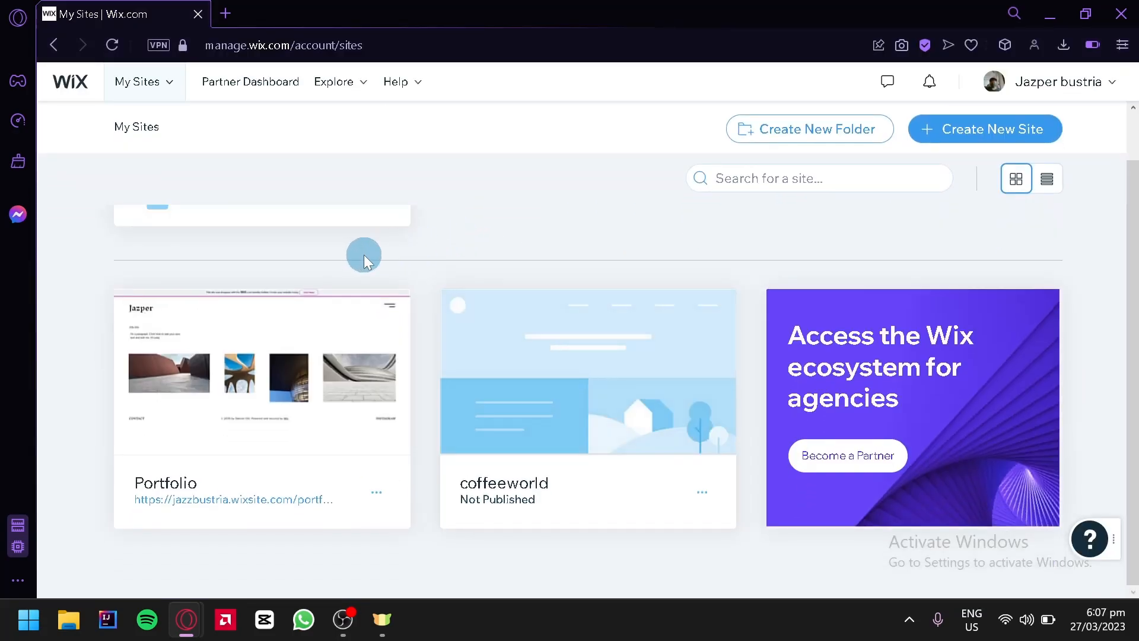
{"action": "scroll", "coordinate": [356, 259], "scroll_direction": "up", "scroll_amount": 3}
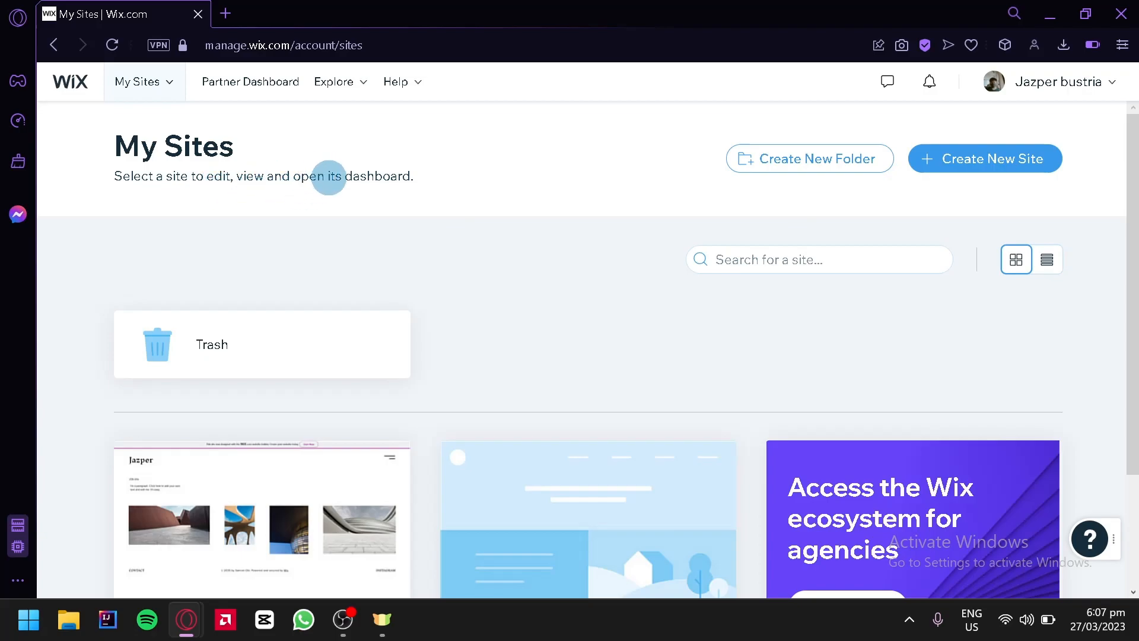
{"action": "scroll", "coordinate": [516, 245], "scroll_direction": "down", "scroll_amount": 3}
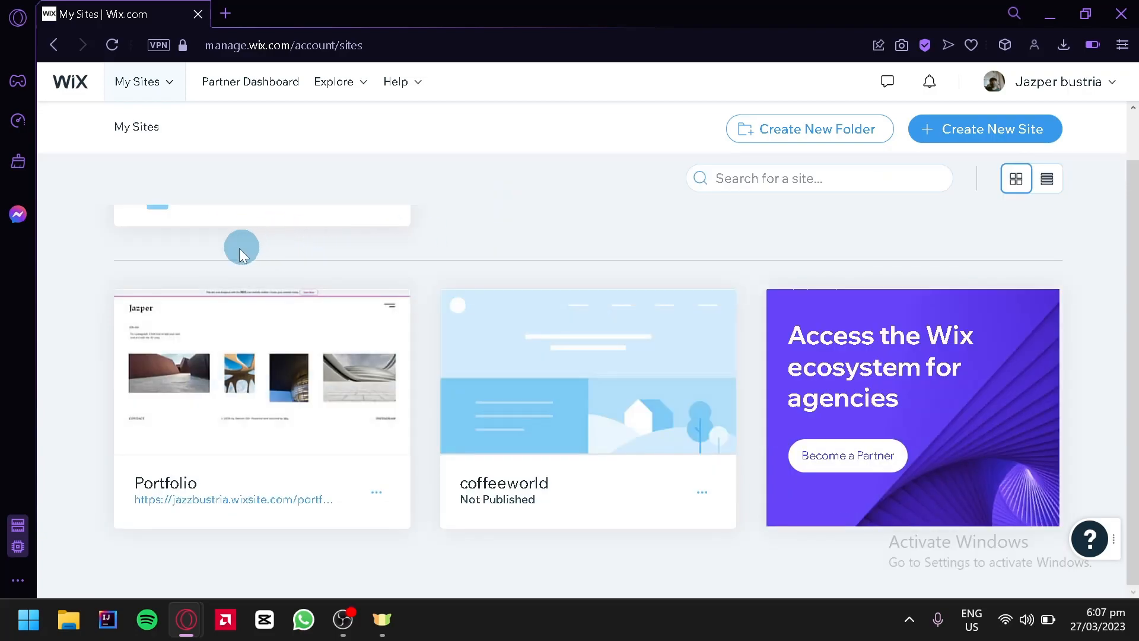
{"action": "mouse_move", "coordinate": [252, 315]}
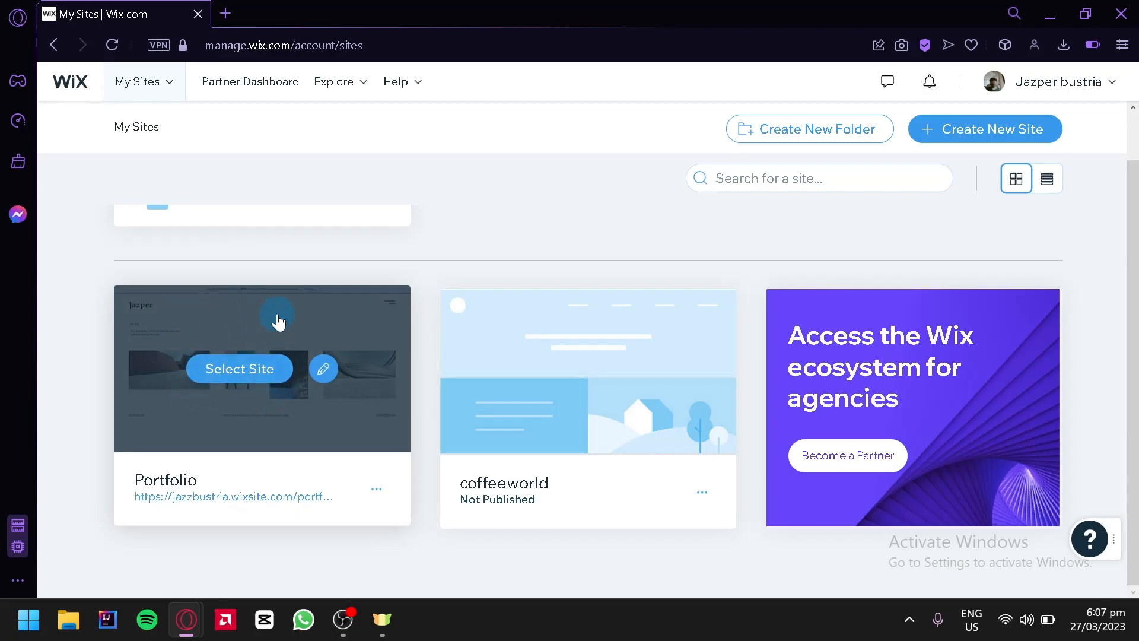
{"action": "left_click", "coordinate": [271, 372]}
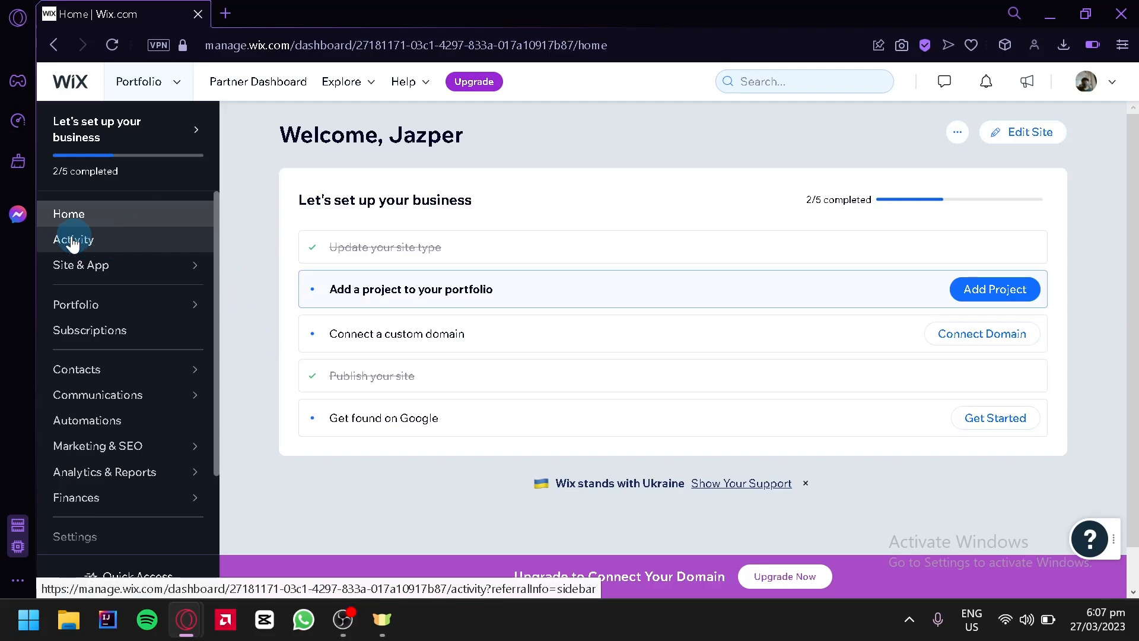
Look over the dashboard's sidebar sections and open the Portfolio site in the website editor
{"action": "mouse_move", "coordinate": [69, 306]}
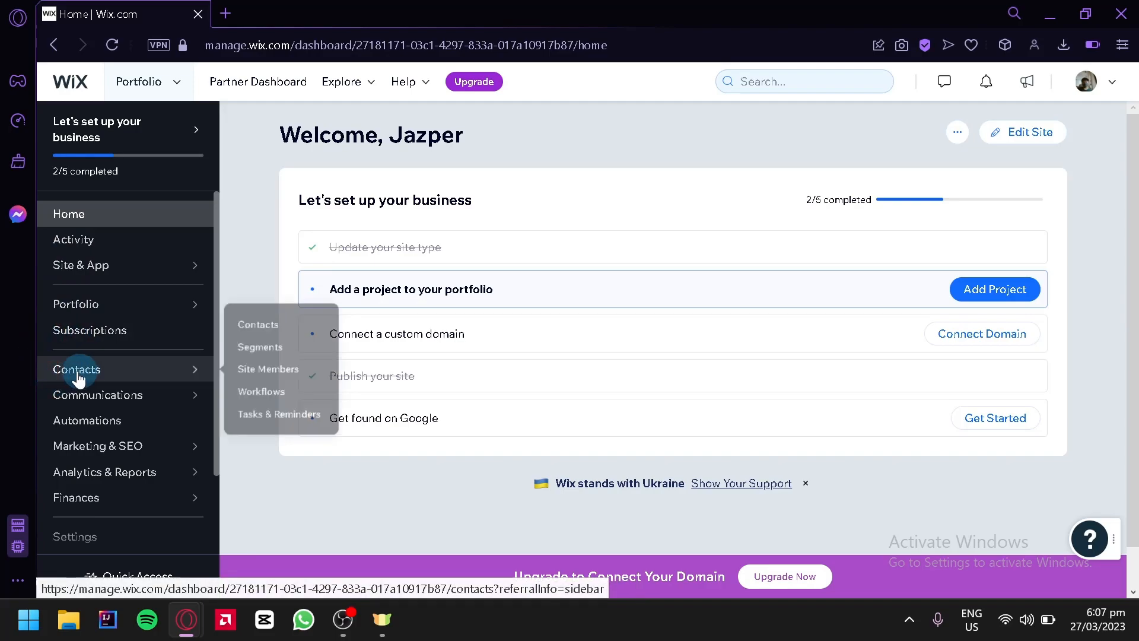
{"action": "scroll", "coordinate": [107, 421], "scroll_direction": "down", "scroll_amount": 2}
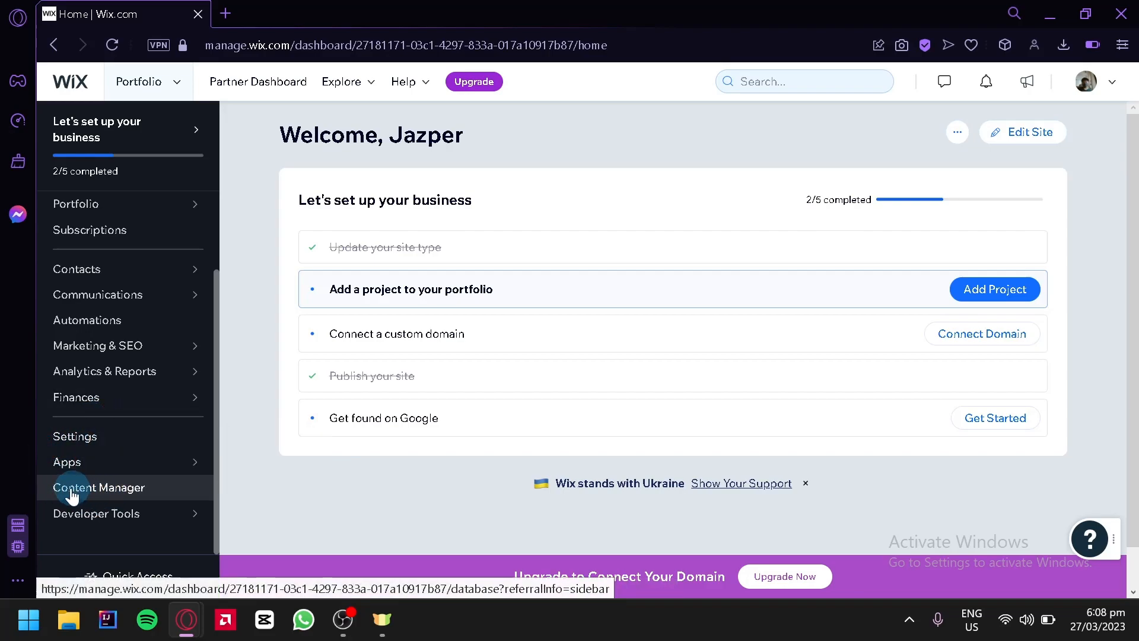
{"action": "mouse_move", "coordinate": [118, 519]}
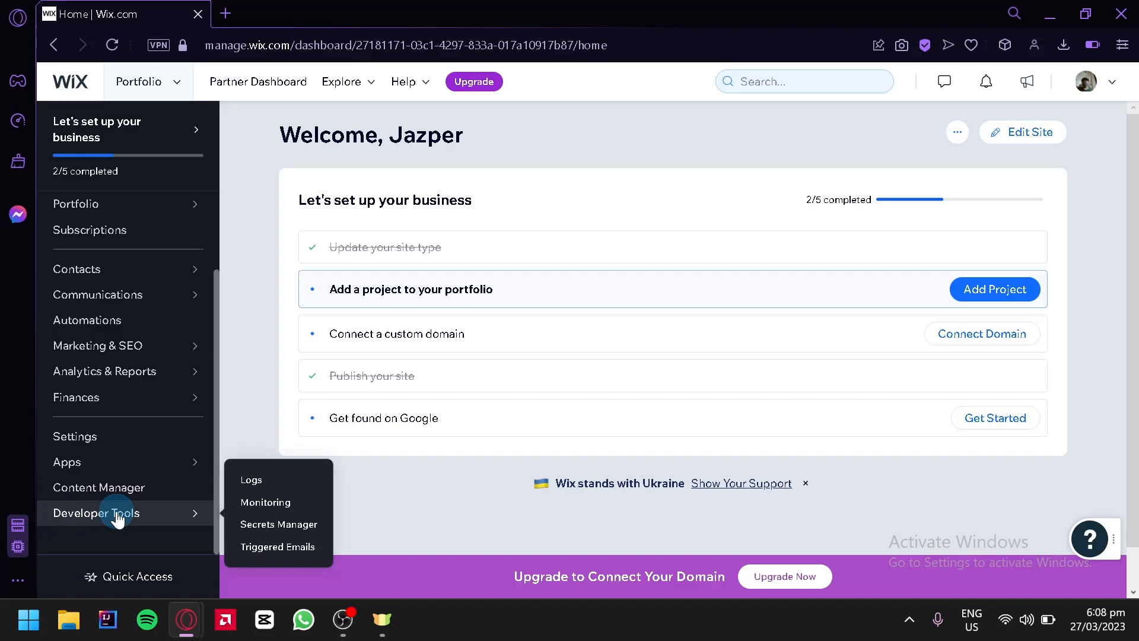
{"action": "scroll", "coordinate": [168, 297], "scroll_direction": "up", "scroll_amount": 3}
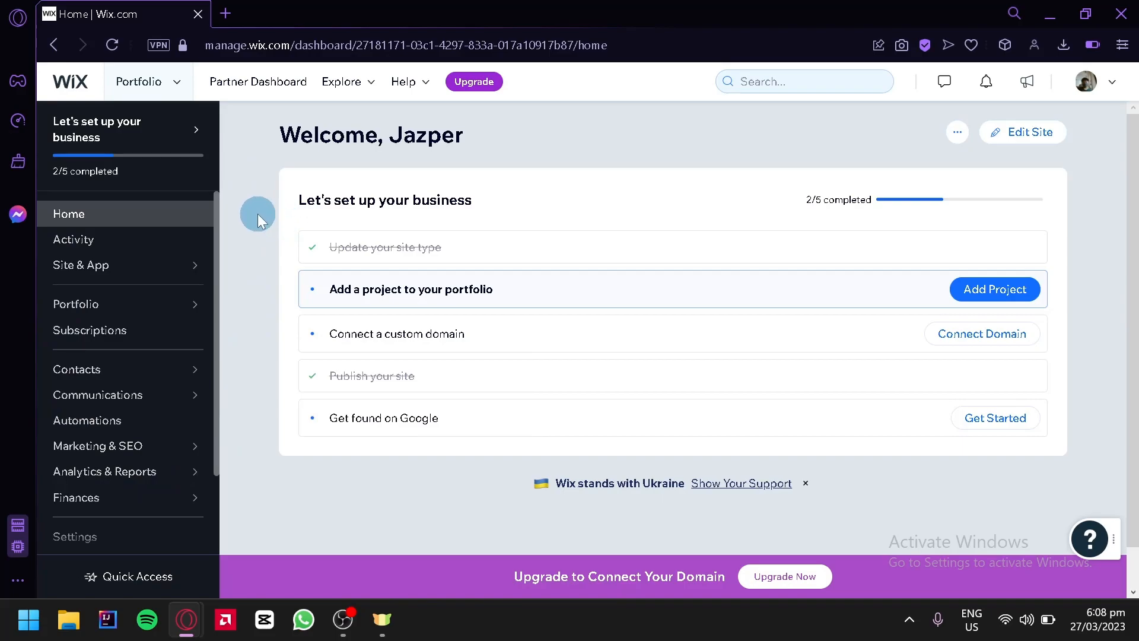
{"action": "left_click", "coordinate": [1042, 148]}
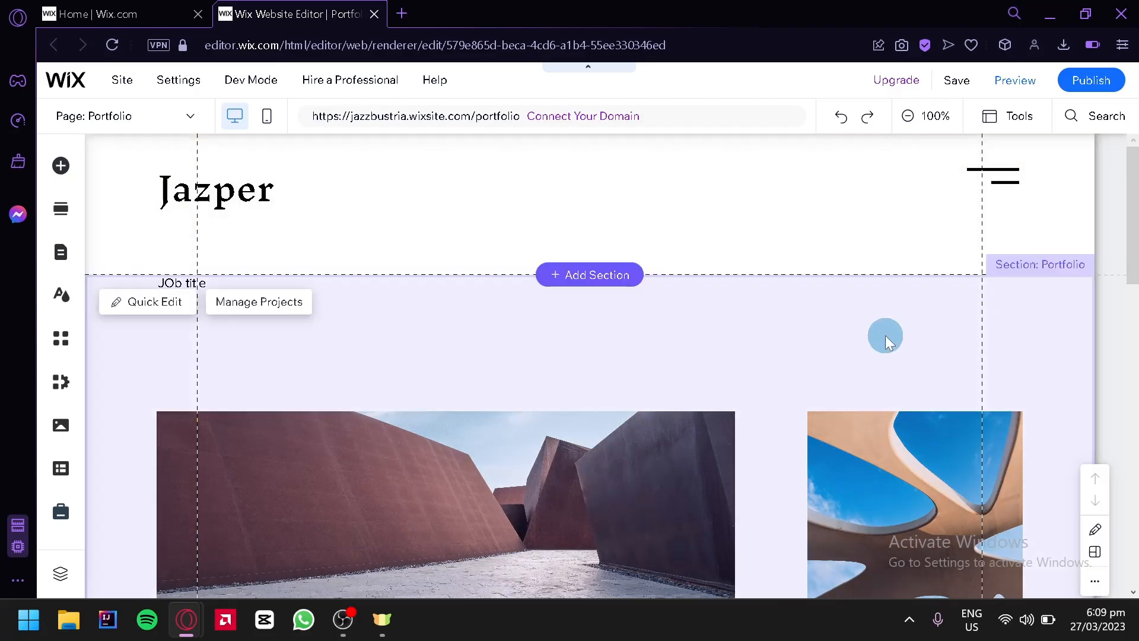
Look over the page layout and open the Embed Code category of the elements that can be added
{"action": "left_click", "coordinate": [934, 116]}
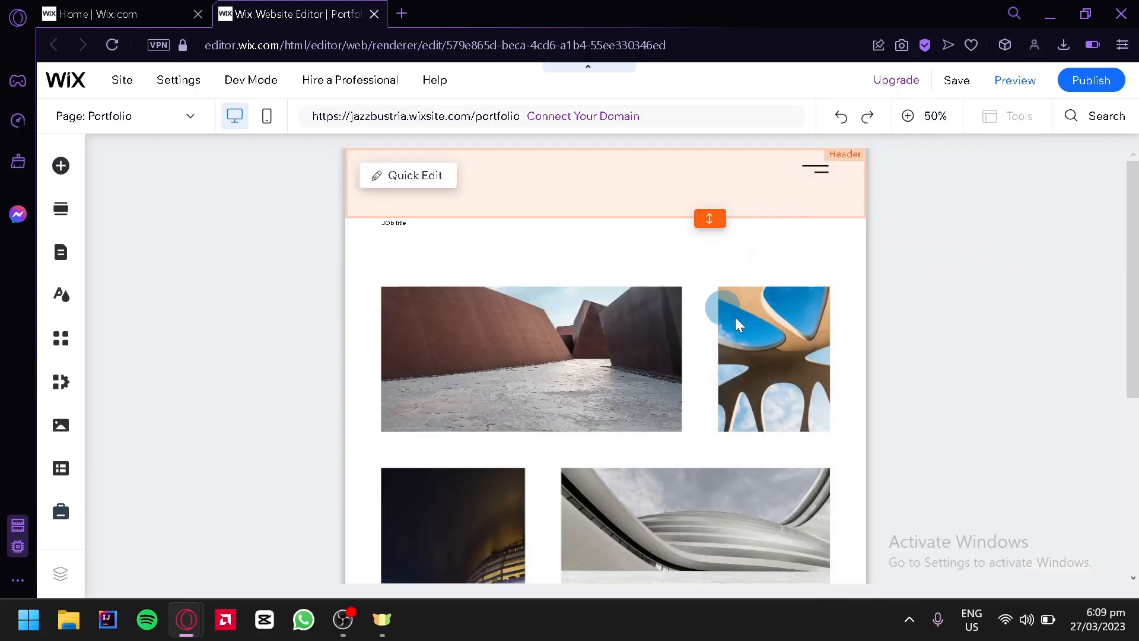
{"action": "left_click_drag", "start_coordinate": [1130, 302], "coordinate": [1102, 215]}
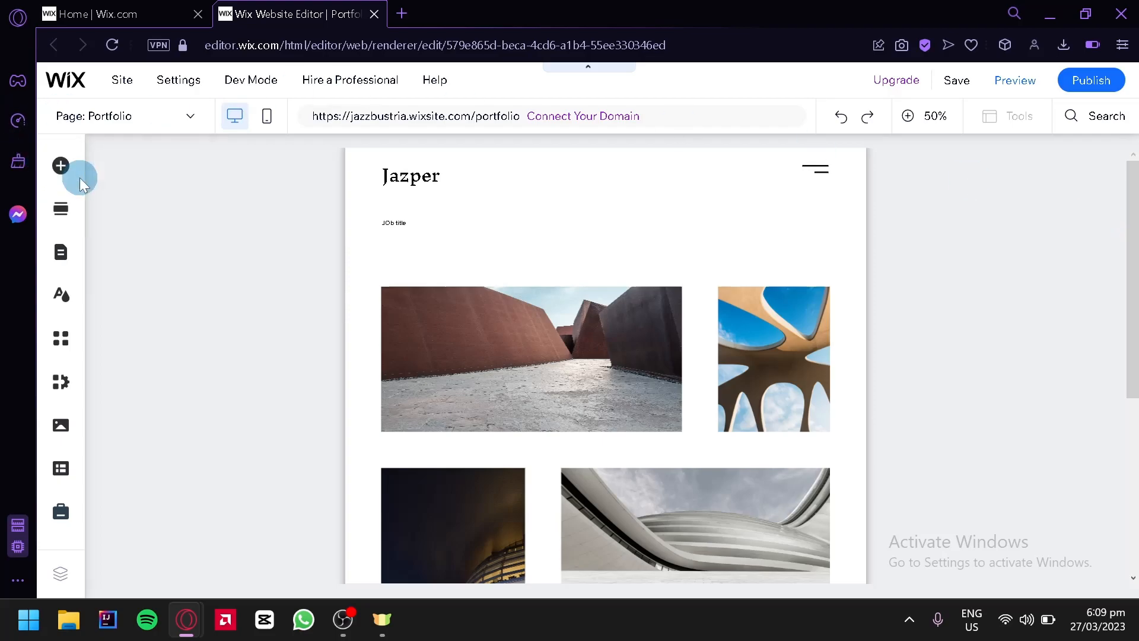
{"action": "left_click", "coordinate": [61, 166]}
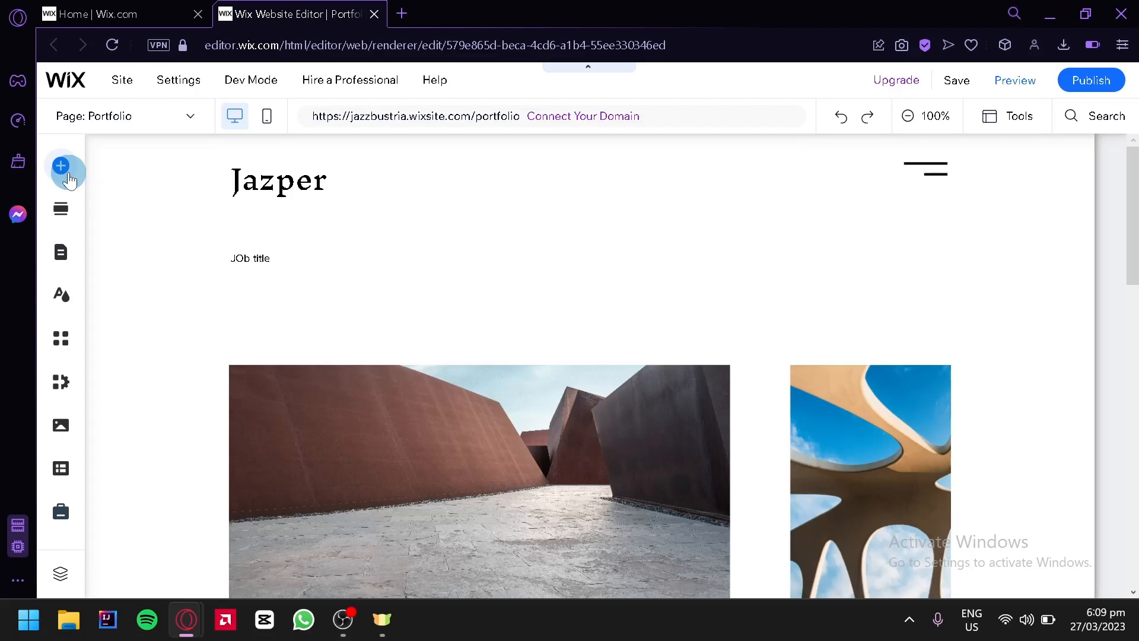
{"action": "left_click", "coordinate": [66, 173]}
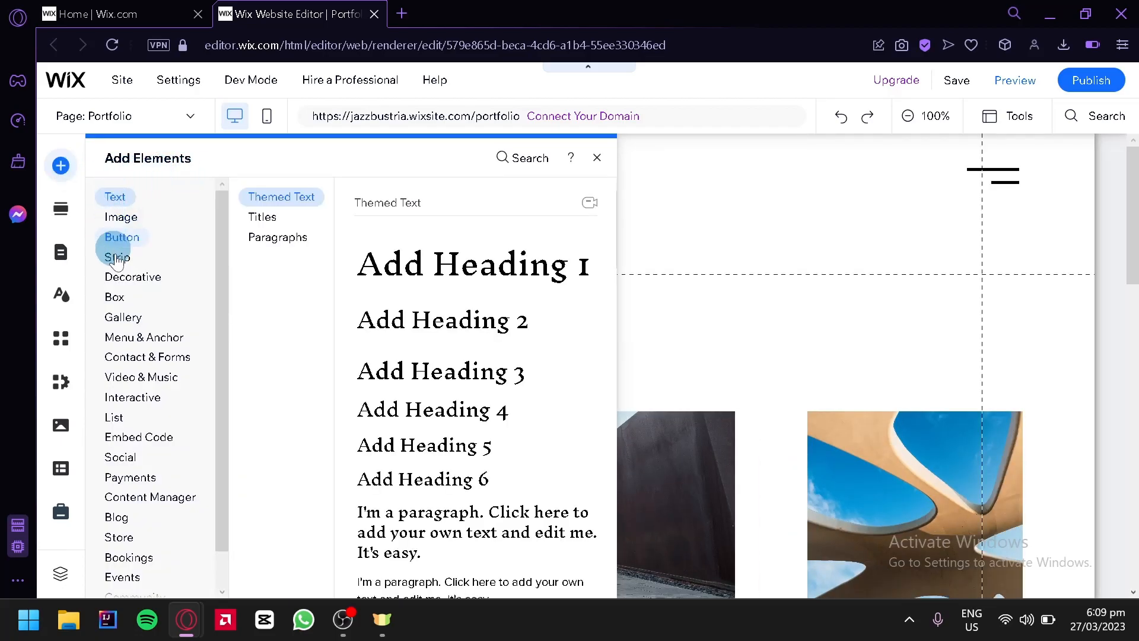
{"action": "left_click", "coordinate": [160, 437]}
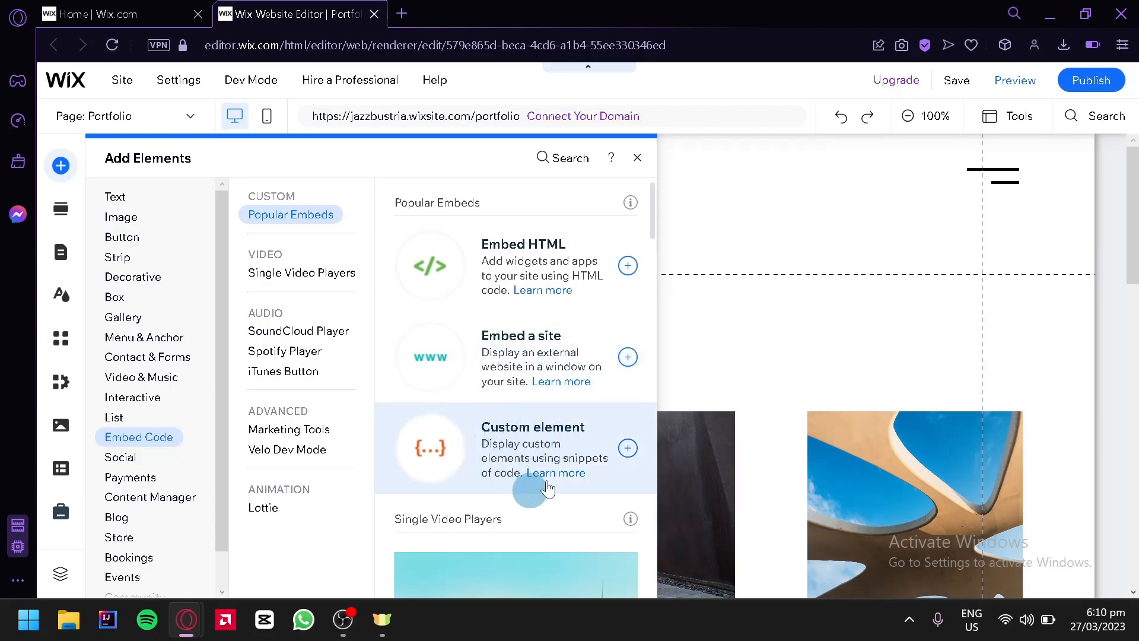
Browse the embed options, covering video players, audio players, marketing tools, animation and related apps
{"action": "left_click", "coordinate": [345, 274]}
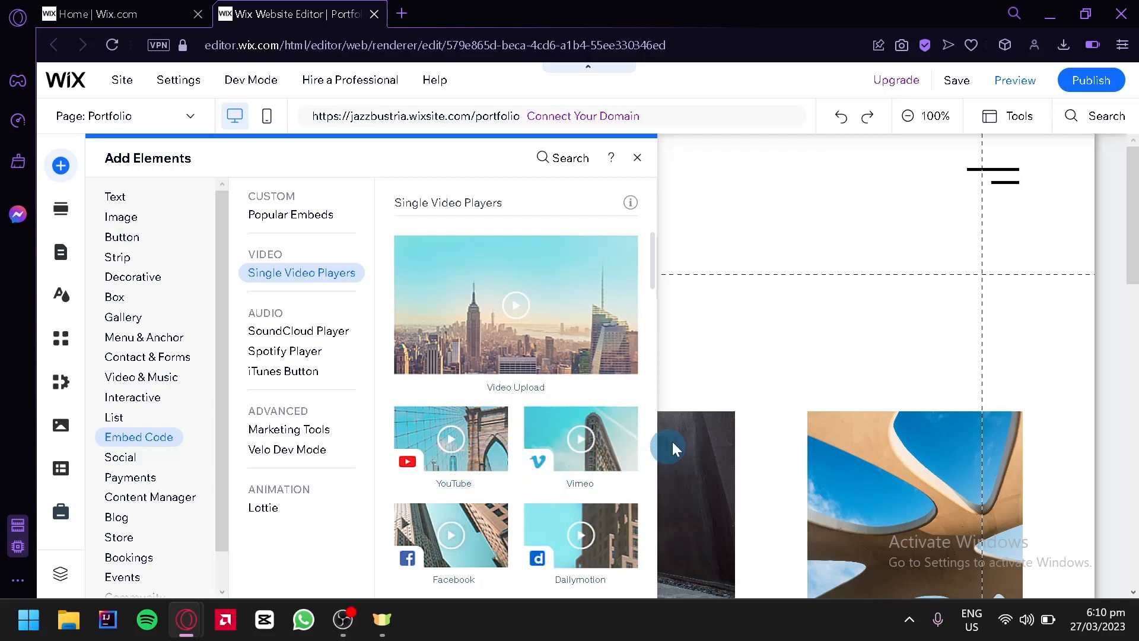
{"action": "scroll", "coordinate": [585, 409], "scroll_direction": "down", "scroll_amount": 5}
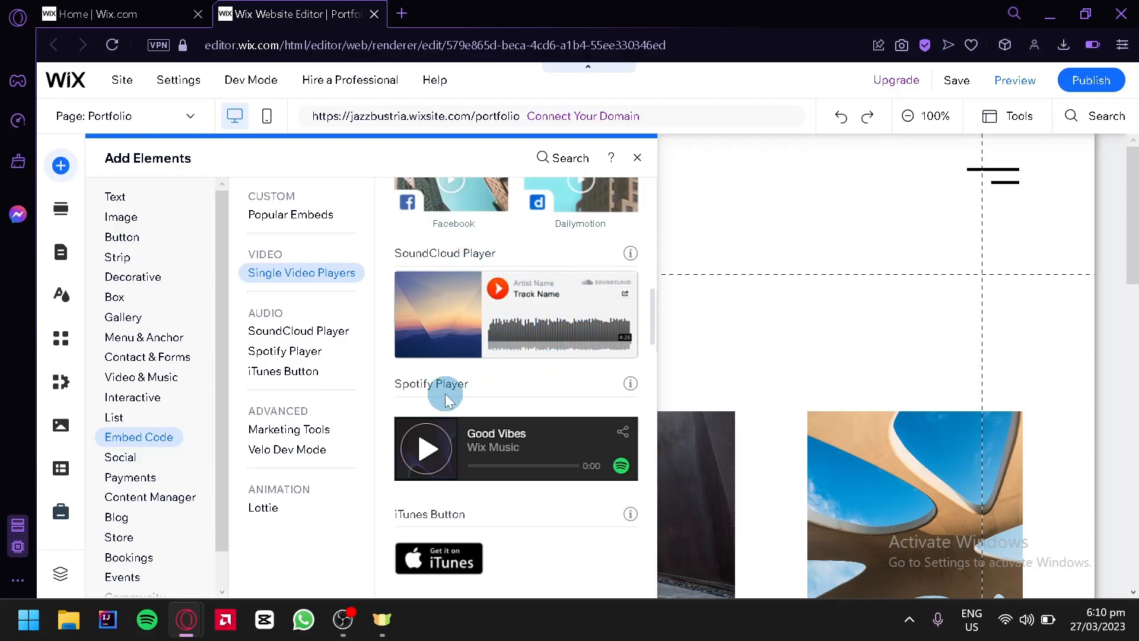
{"action": "scroll", "coordinate": [532, 428], "scroll_direction": "down", "scroll_amount": 2}
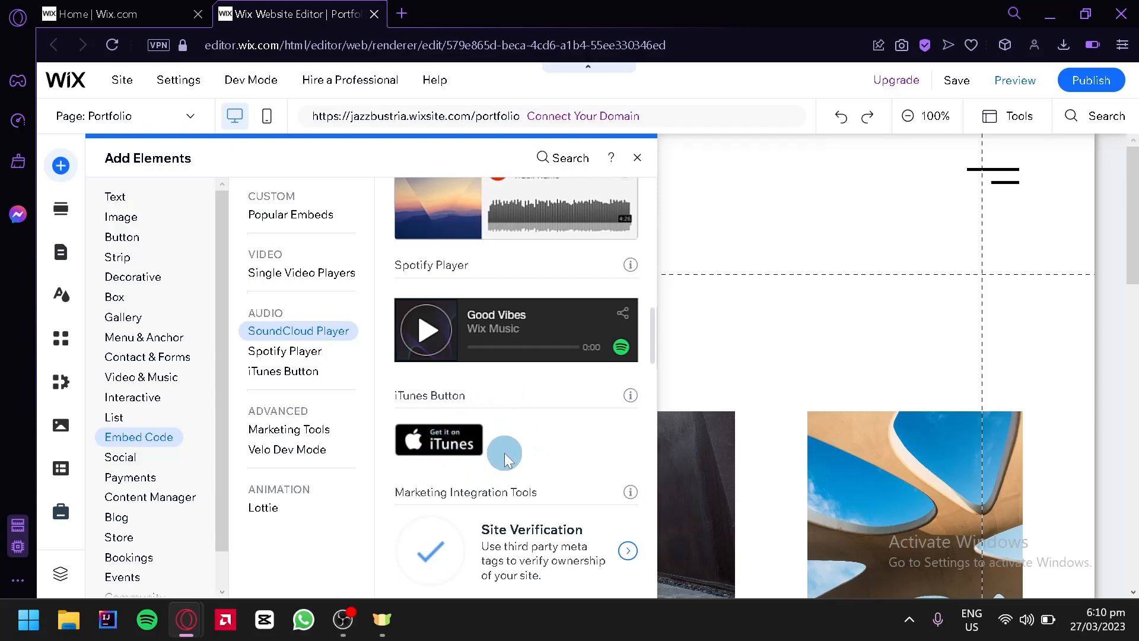
{"action": "scroll", "coordinate": [503, 458], "scroll_direction": "up", "scroll_amount": 2}
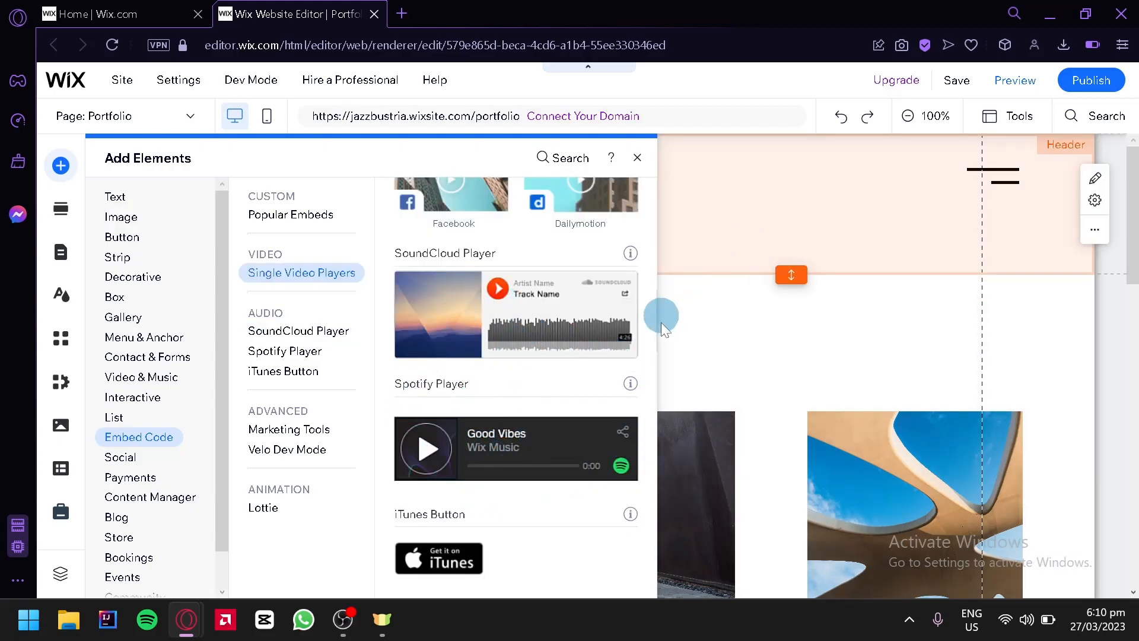
{"action": "scroll", "coordinate": [558, 374], "scroll_direction": "down", "scroll_amount": 6}
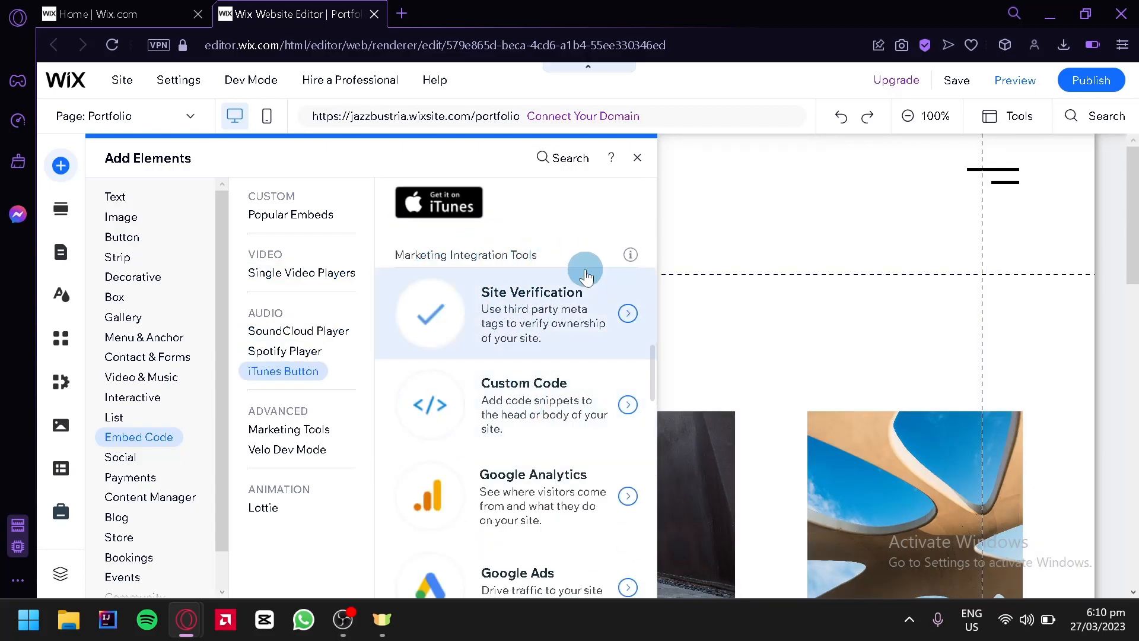
{"action": "scroll", "coordinate": [596, 308], "scroll_direction": "down", "scroll_amount": 2}
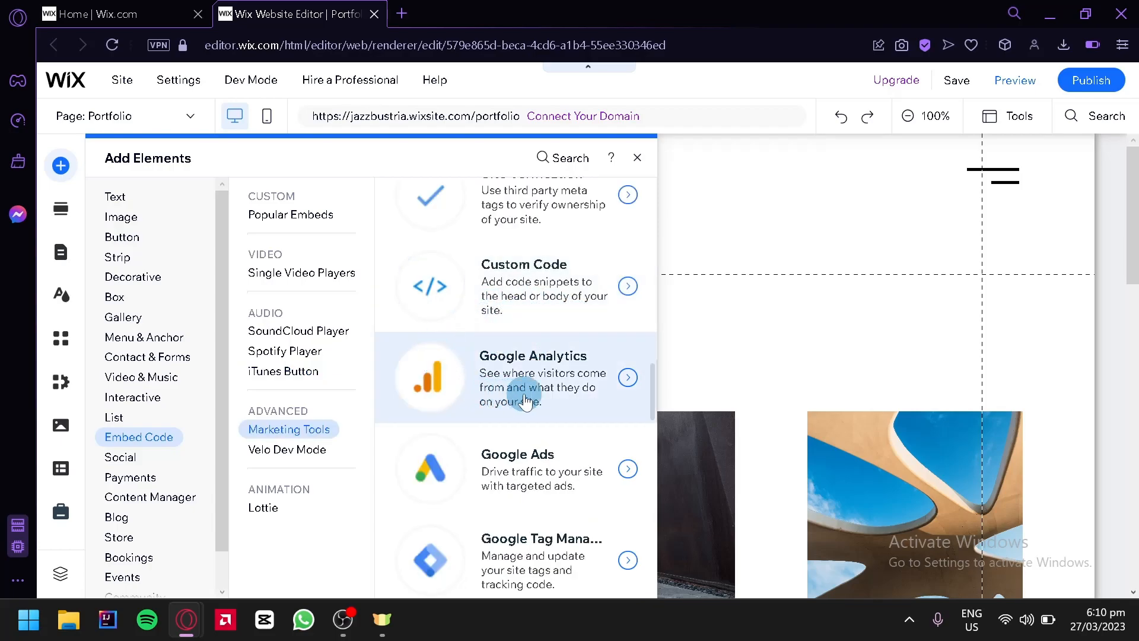
{"action": "scroll", "coordinate": [504, 427], "scroll_direction": "down", "scroll_amount": 2}
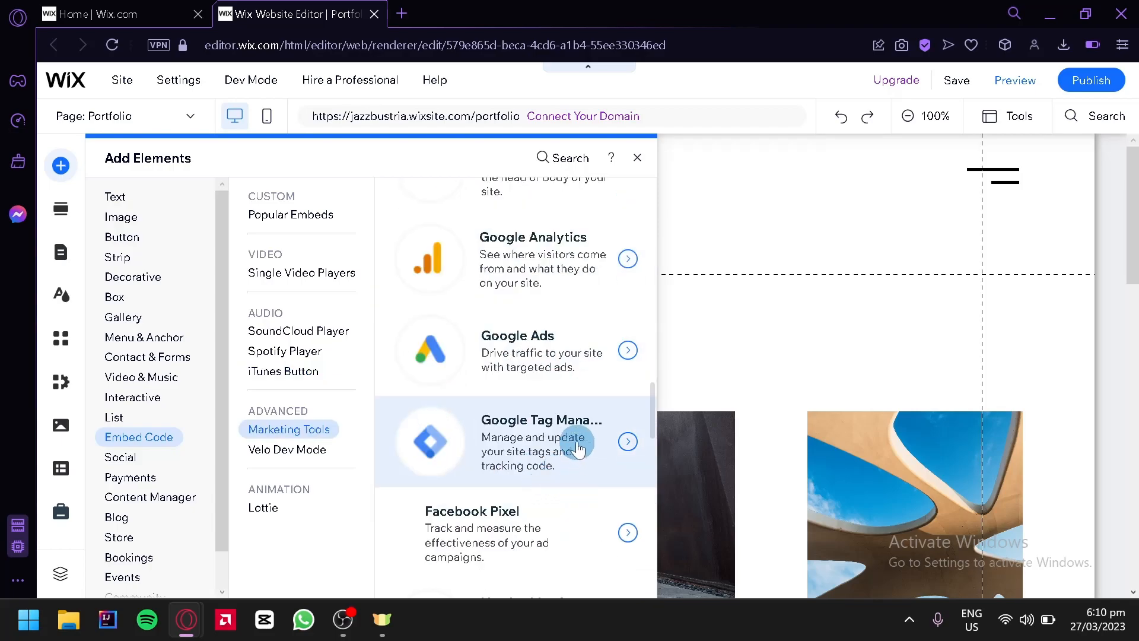
{"action": "scroll", "coordinate": [534, 433], "scroll_direction": "down", "scroll_amount": 12}
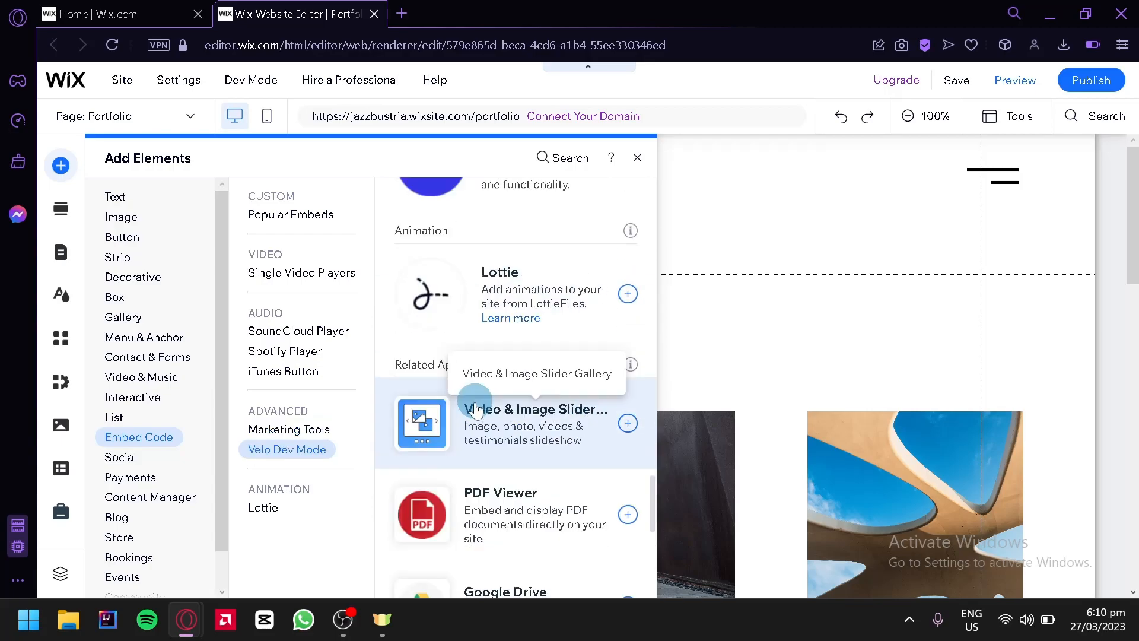
{"action": "scroll", "coordinate": [475, 412], "scroll_direction": "up", "scroll_amount": 12}
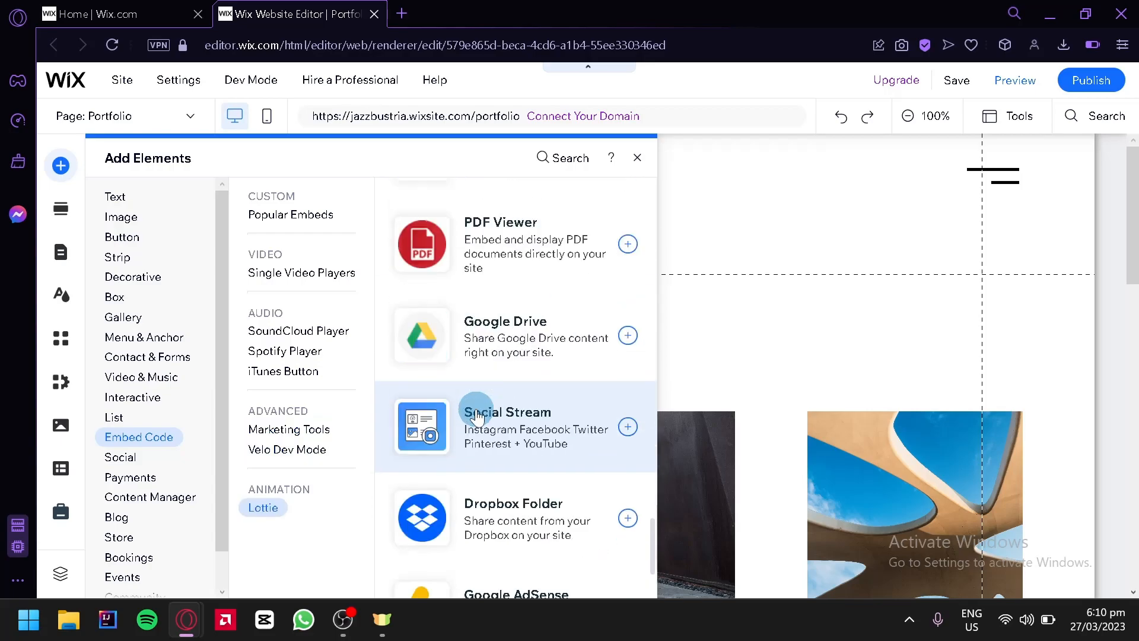
Add an Embed HTML element from Popular Embeds to the page, with Code as its content type
{"action": "left_click", "coordinate": [324, 216]}
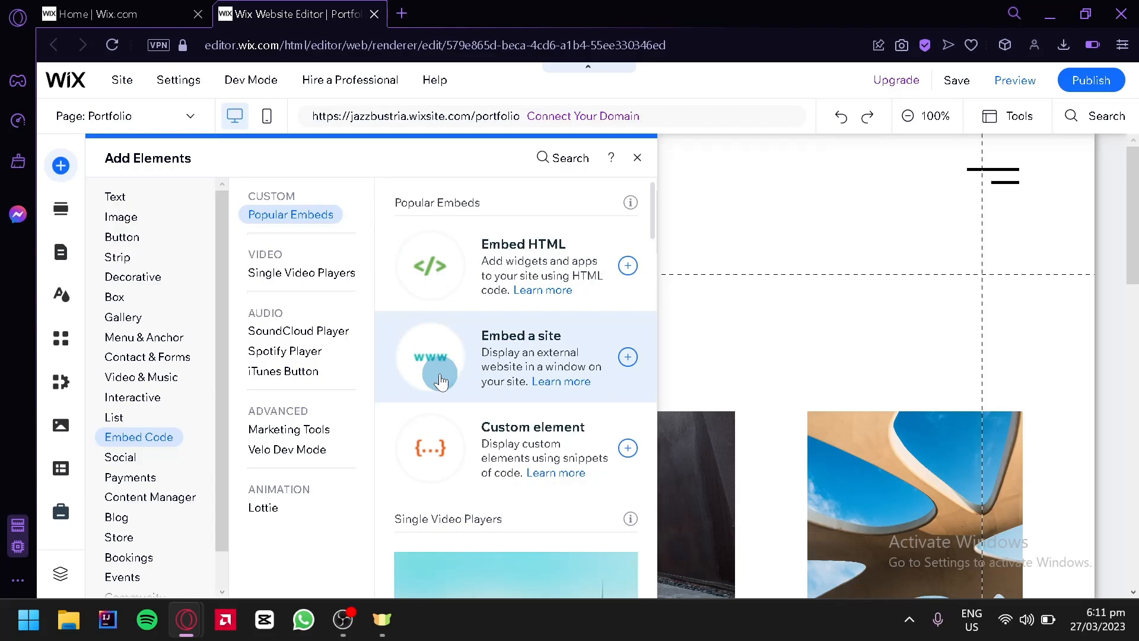
{"action": "left_click", "coordinate": [631, 267]}
{"action": "left_click", "coordinate": [669, 266]}
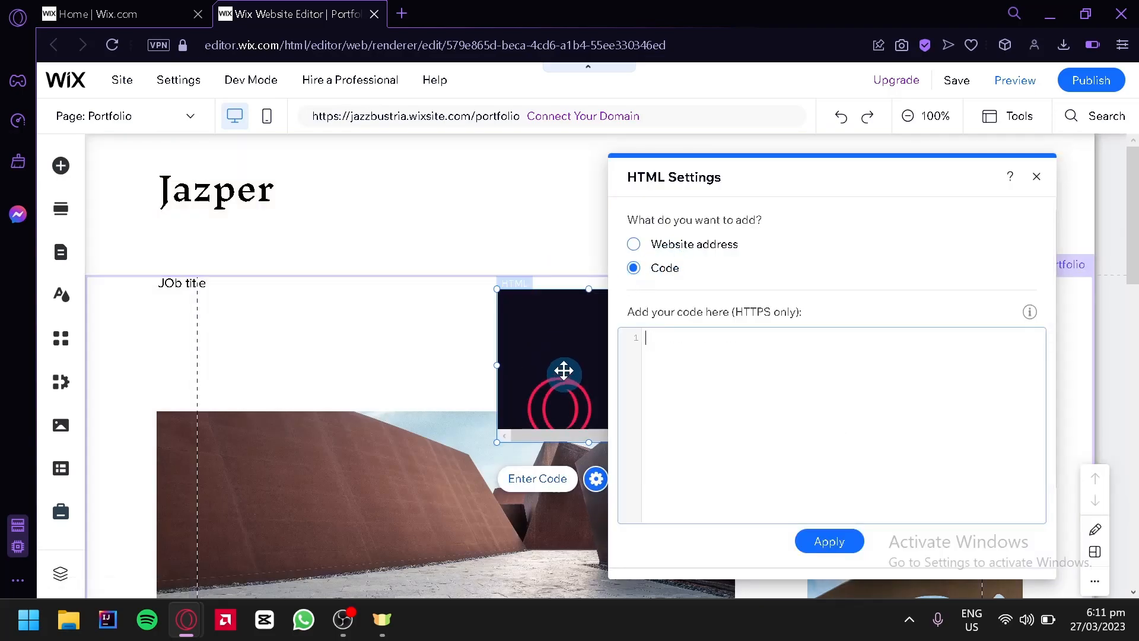
Move the HTML element closer to the job title and enlarge it into a wide frame overlapping the first photo's upper edge
{"action": "left_click_drag", "start_coordinate": [524, 350], "coordinate": [314, 359]}
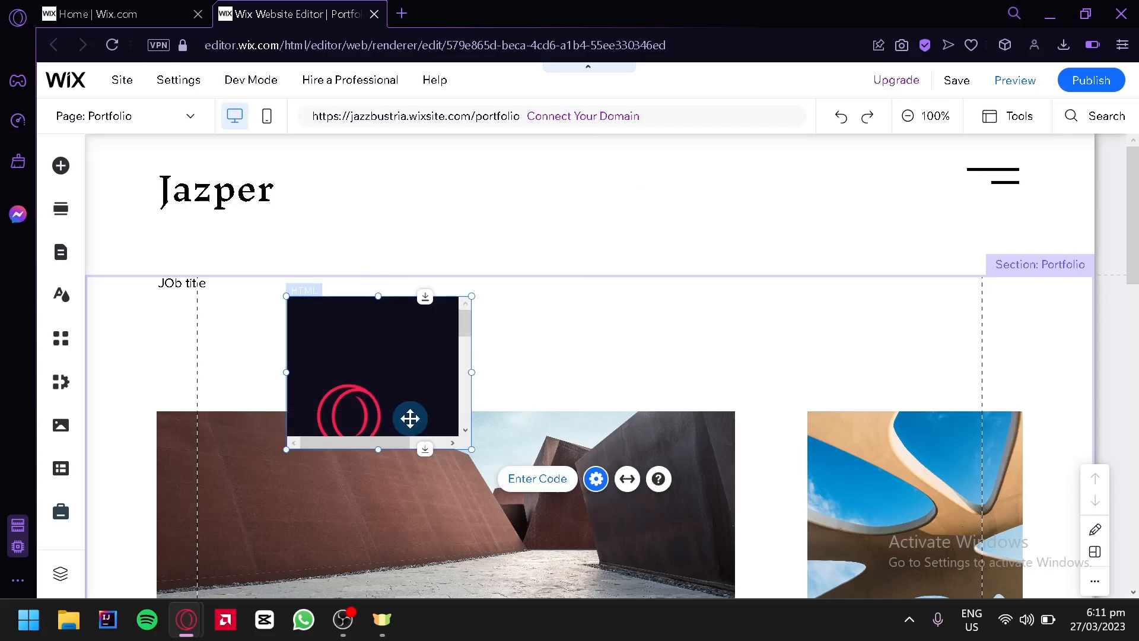
{"action": "left_click_drag", "start_coordinate": [472, 454], "coordinate": [893, 482]}
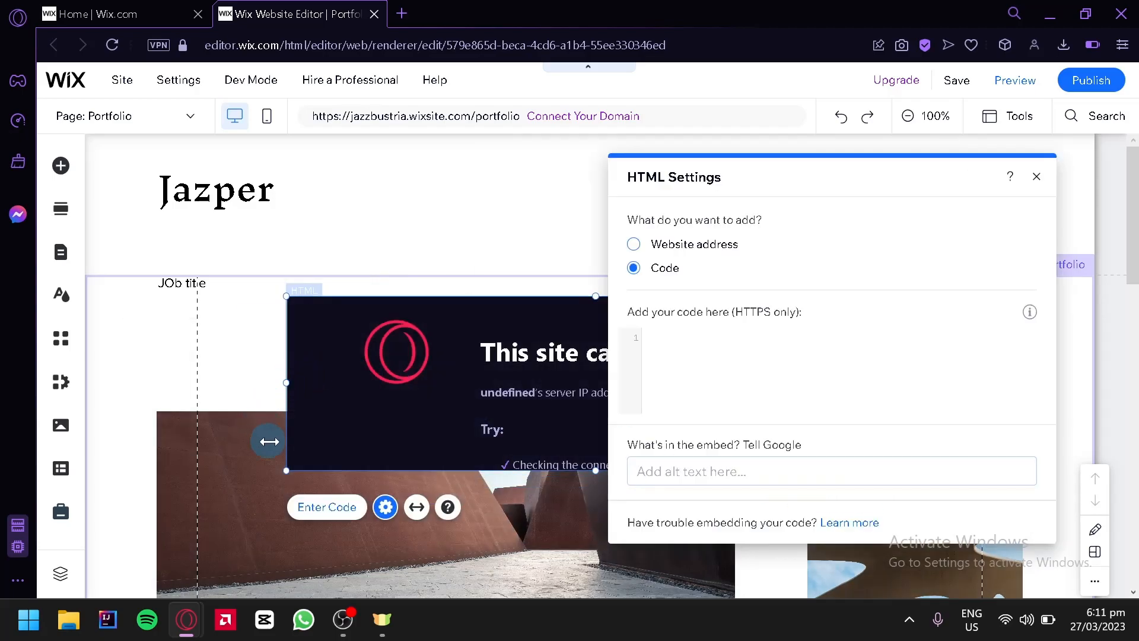
{"action": "left_click_drag", "start_coordinate": [344, 410], "coordinate": [328, 411]}
Check the code entry area and its HTTPS note, and set the embed's alt text to "Image slideshow"
{"action": "left_click", "coordinate": [765, 369]}
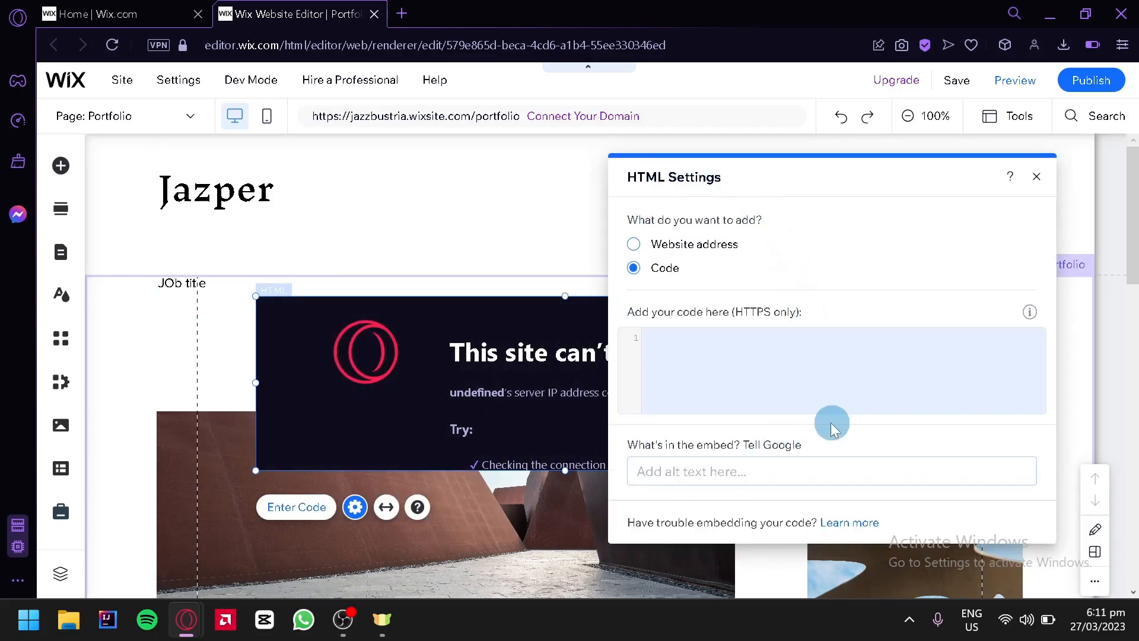
{"action": "left_click", "coordinate": [740, 366]}
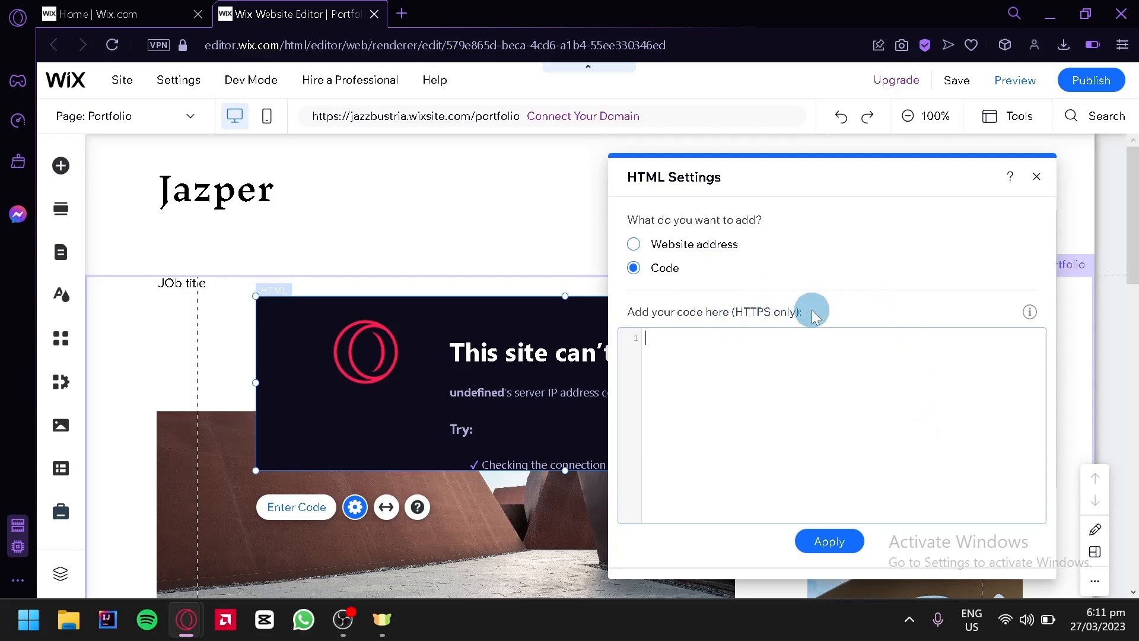
{"action": "mouse_move", "coordinate": [1030, 315]}
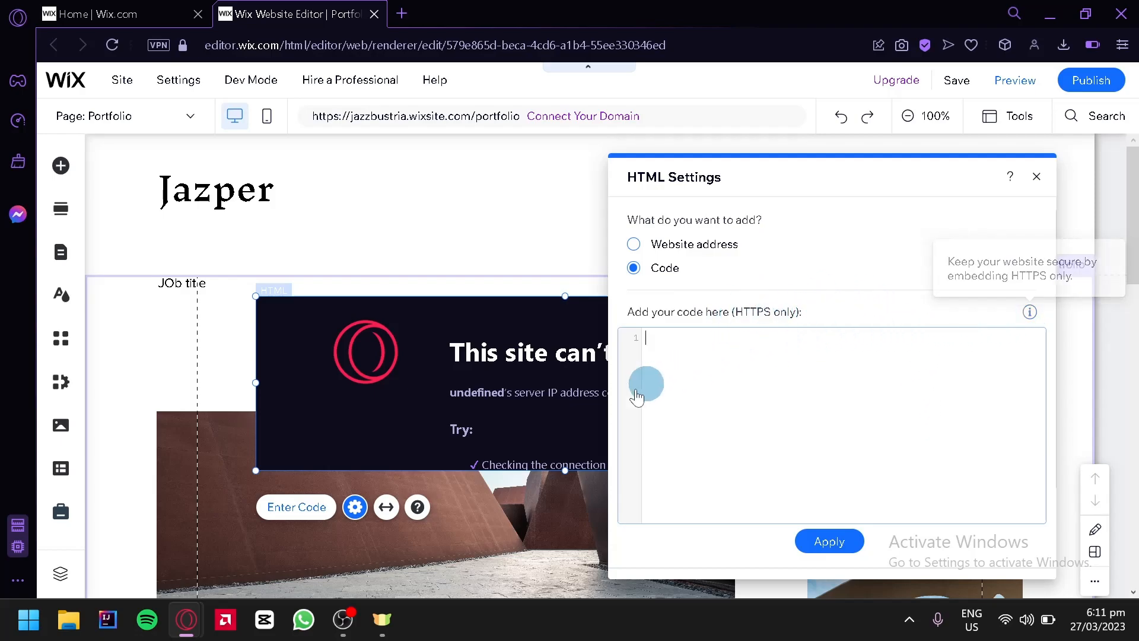
{"action": "scroll", "coordinate": [830, 437], "scroll_direction": "down", "scroll_amount": 3}
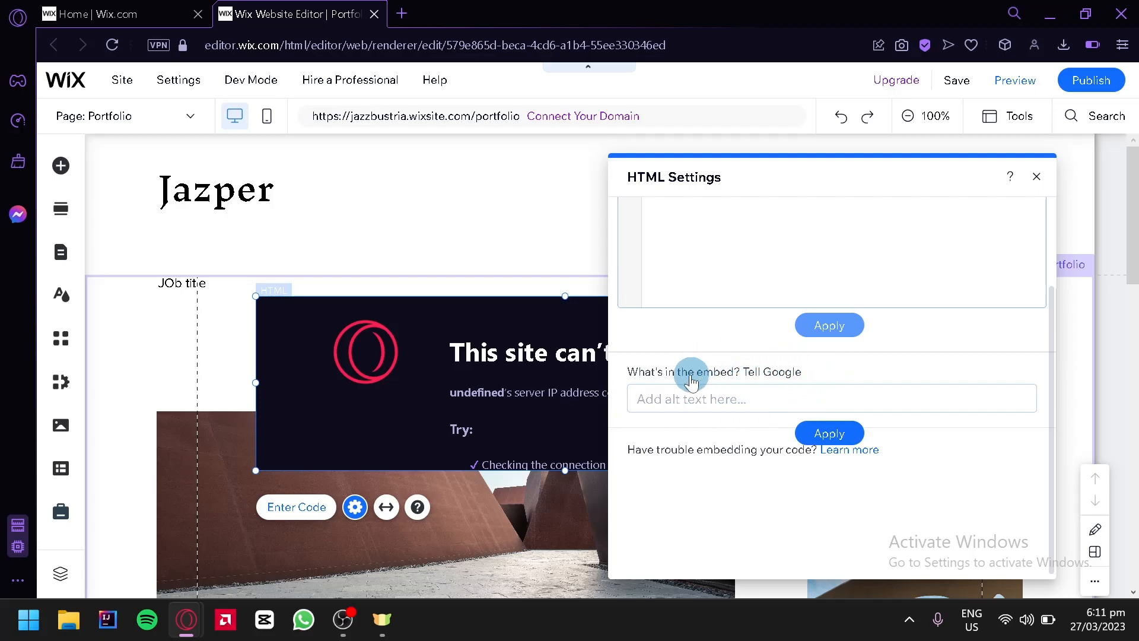
{"action": "scroll", "coordinate": [704, 409], "scroll_direction": "up", "scroll_amount": 2}
{"action": "left_click", "coordinate": [682, 510]}
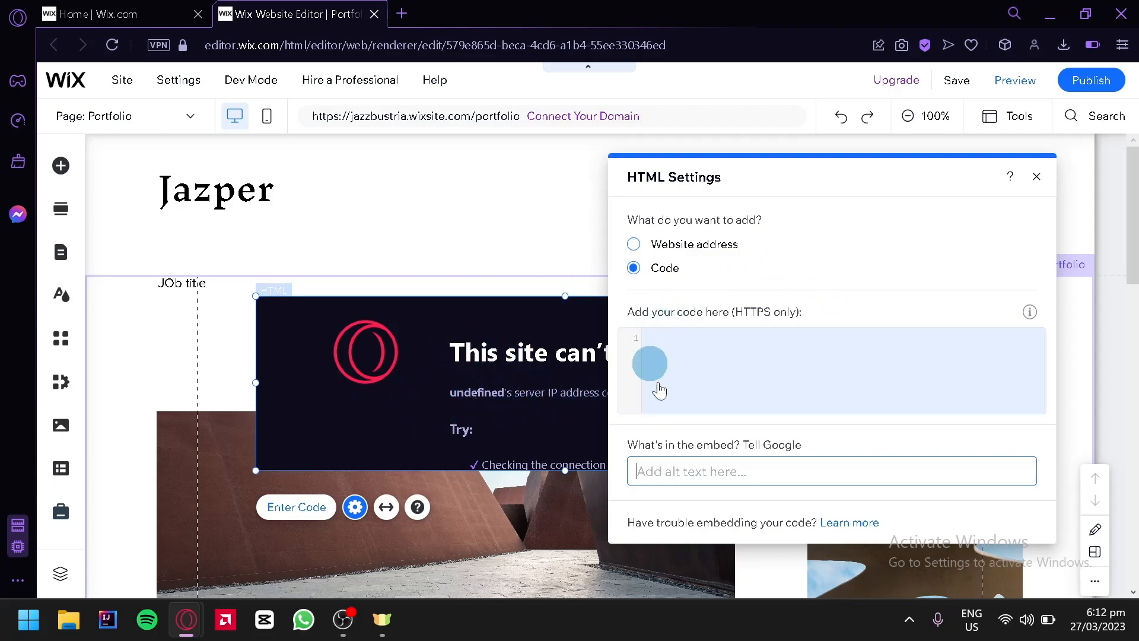
{"action": "left_click", "coordinate": [814, 478]}
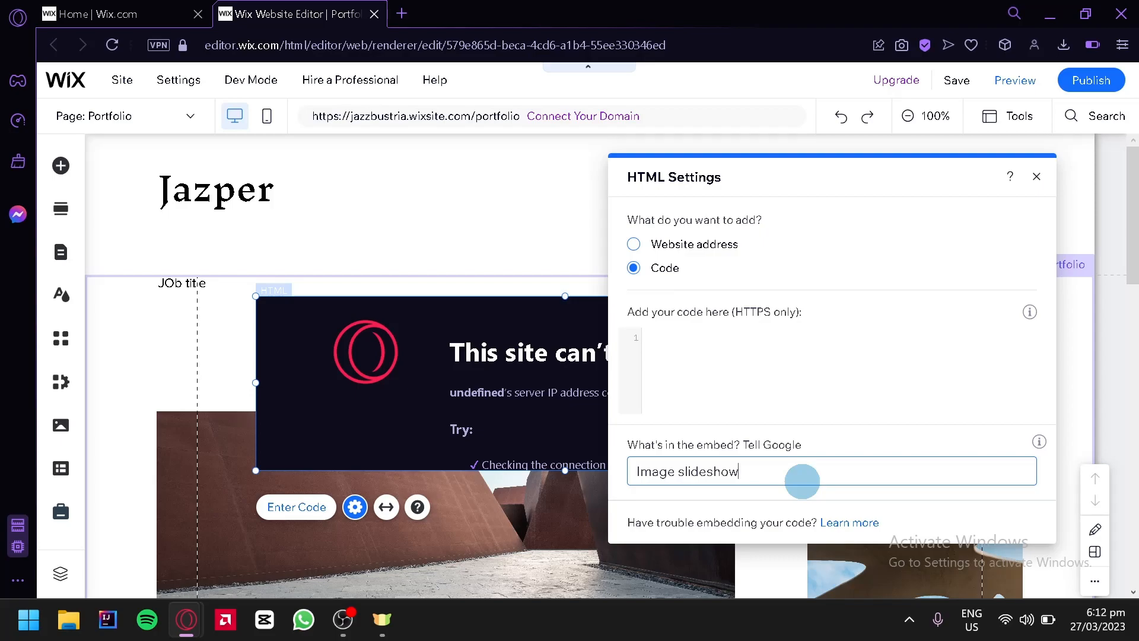
Switch the HTML embed's content type to Website address and begin an https address
{"action": "left_click", "coordinate": [634, 245]}
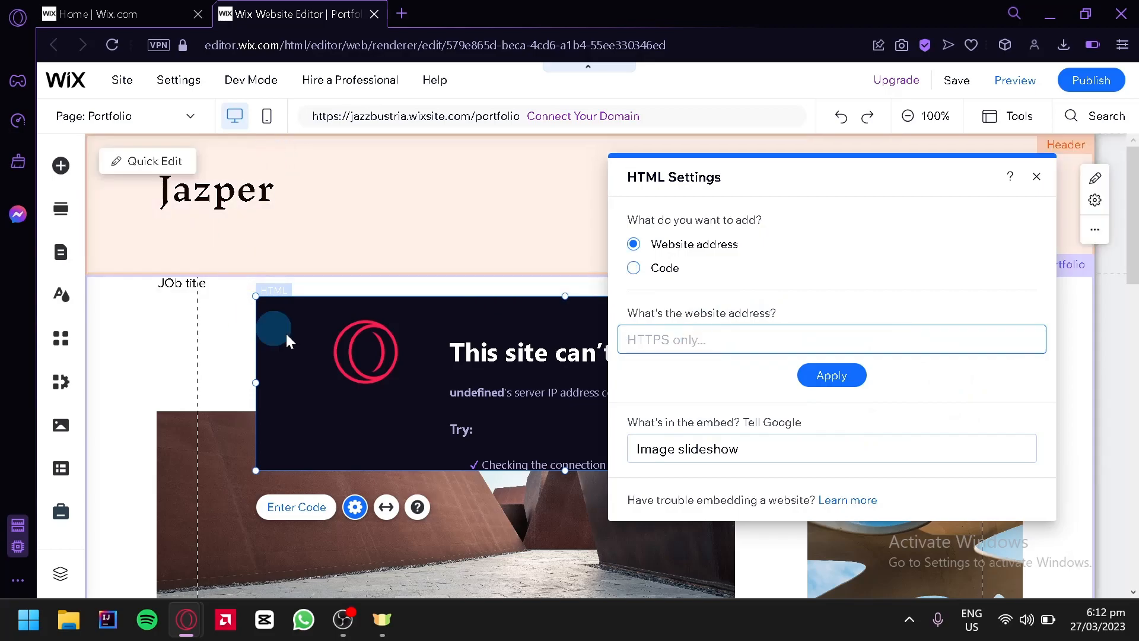
{"action": "left_click", "coordinate": [809, 338]}
{"action": "type", "text": "https:/"}
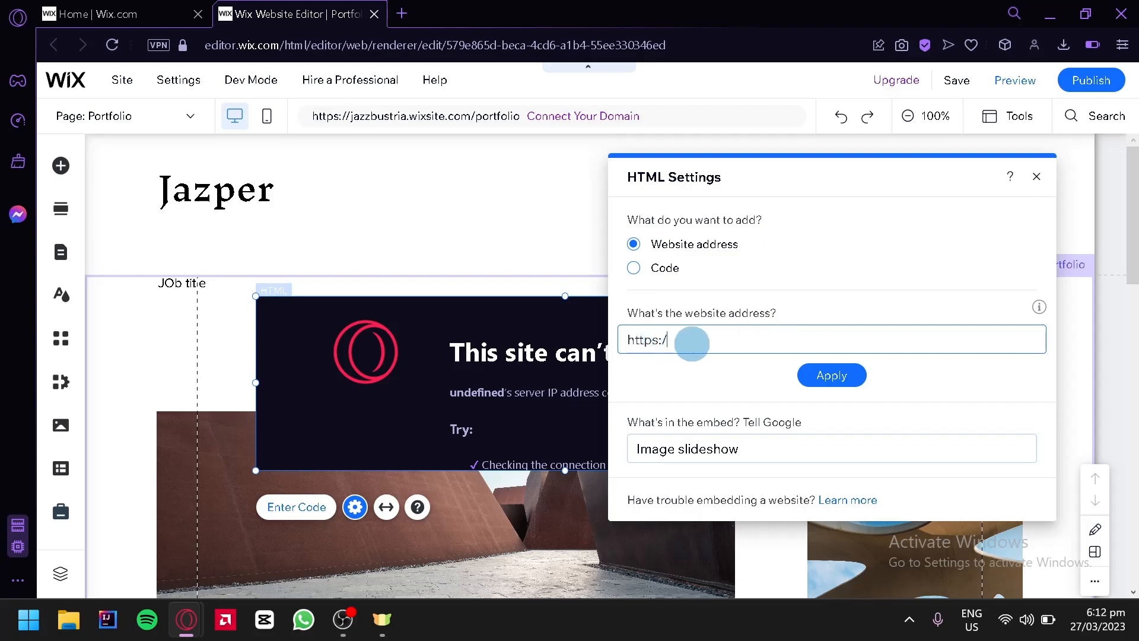
Open ChatGPT in a new browser tab, copy its page address, and return to the Wix editor
{"action": "left_click", "coordinate": [411, 17]}
{"action": "type", "text": "chat"}
{"action": "key", "text": "Return"}
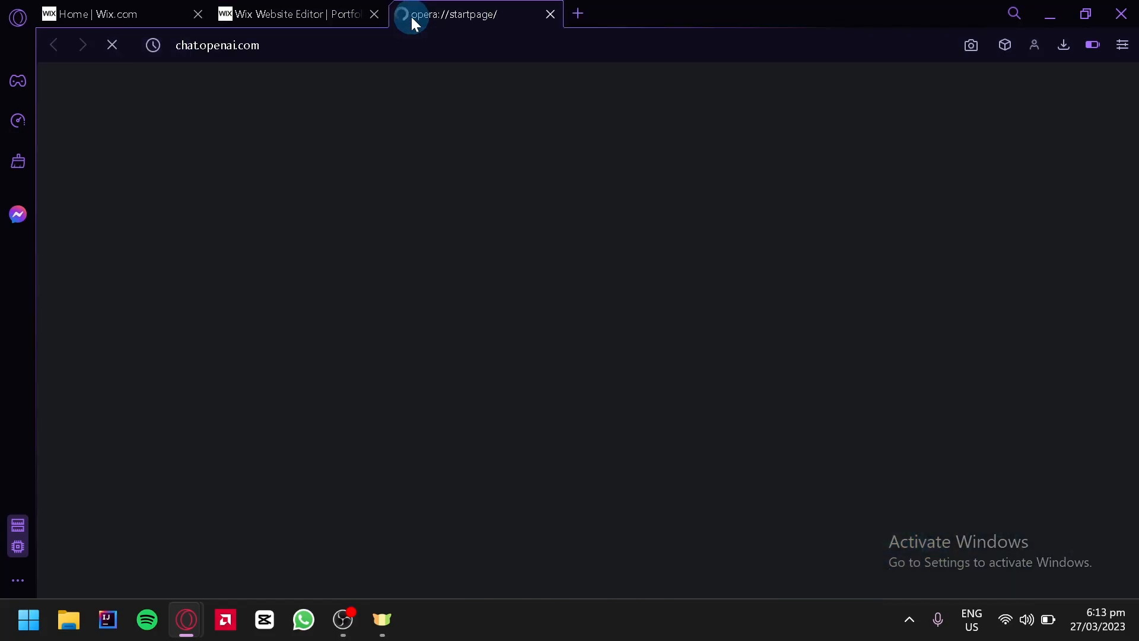
{"action": "left_click", "coordinate": [535, 41]}
{"action": "key", "text": "ctrl+c"}
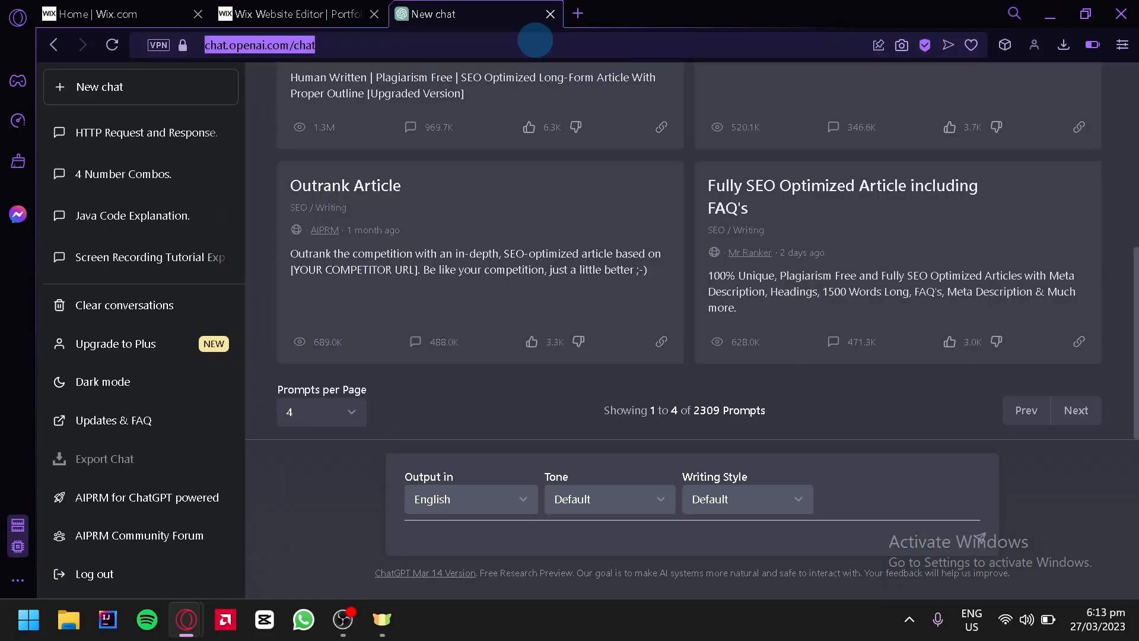
{"action": "left_click", "coordinate": [294, 14]}
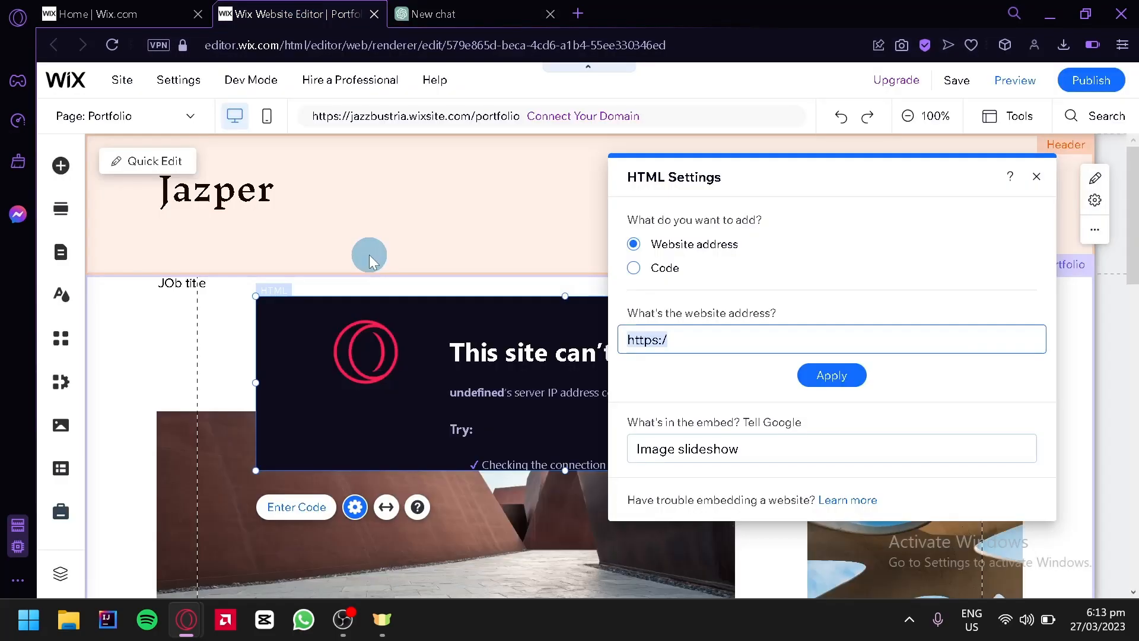
{"action": "left_click", "coordinate": [746, 341]}
{"action": "key", "text": "ctrl+v"}
{"action": "left_click", "coordinate": [828, 374]}
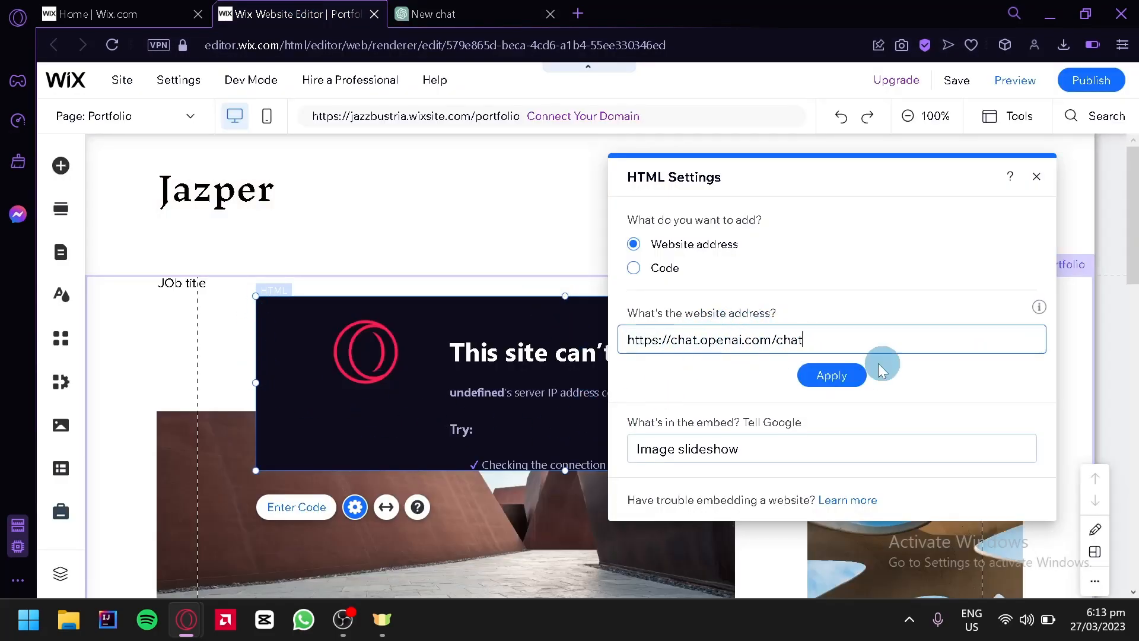
{"action": "left_click", "coordinate": [831, 397]}
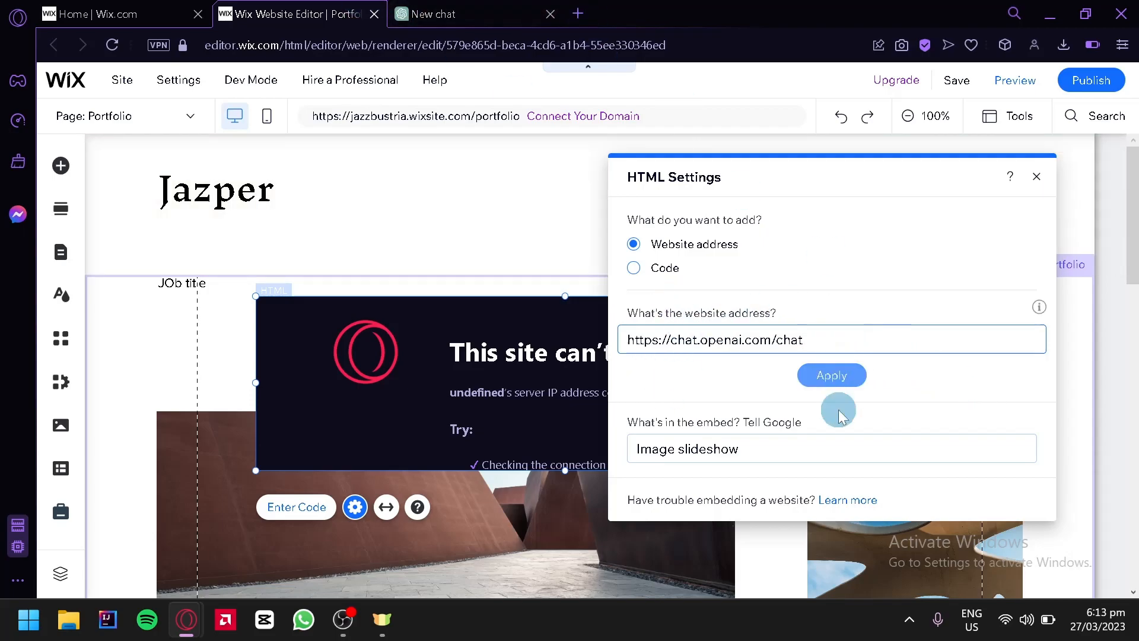
Set the embed's alt text to "Chat GPT" and move the frame slightly down and left on the page
{"action": "left_click", "coordinate": [772, 449]}
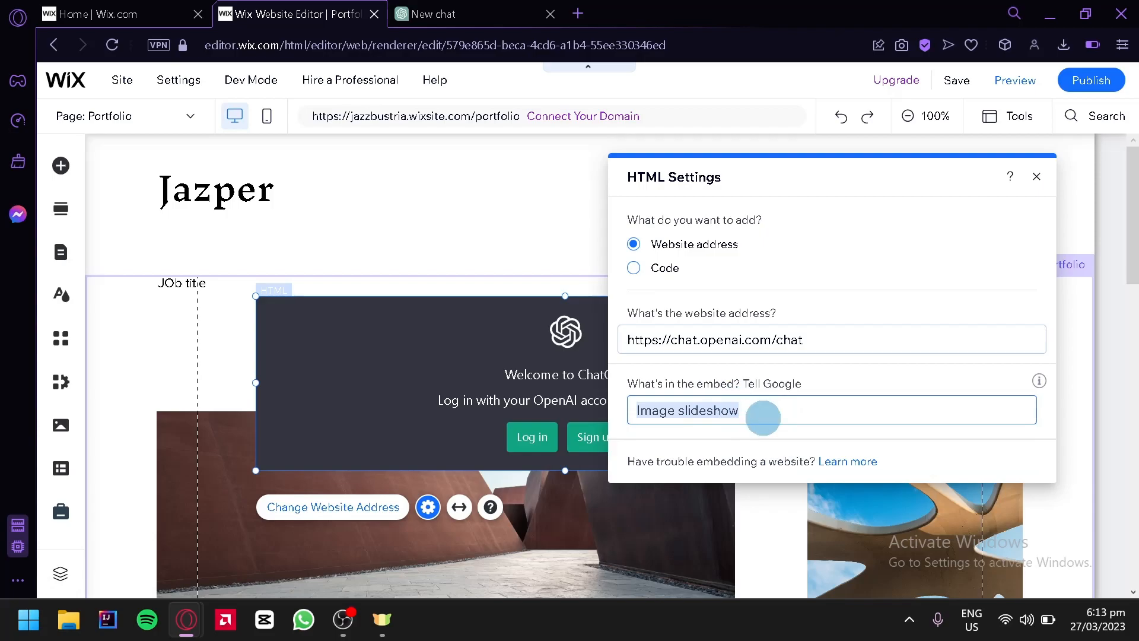
{"action": "type", "text": "Chat GPT"}
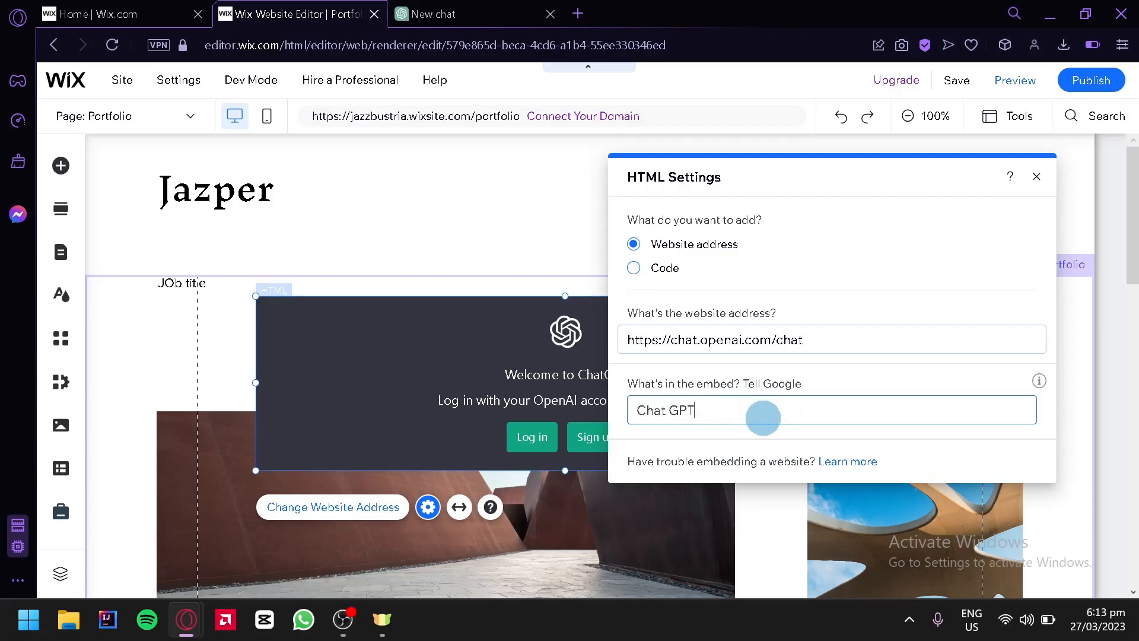
{"action": "left_click", "coordinate": [449, 359]}
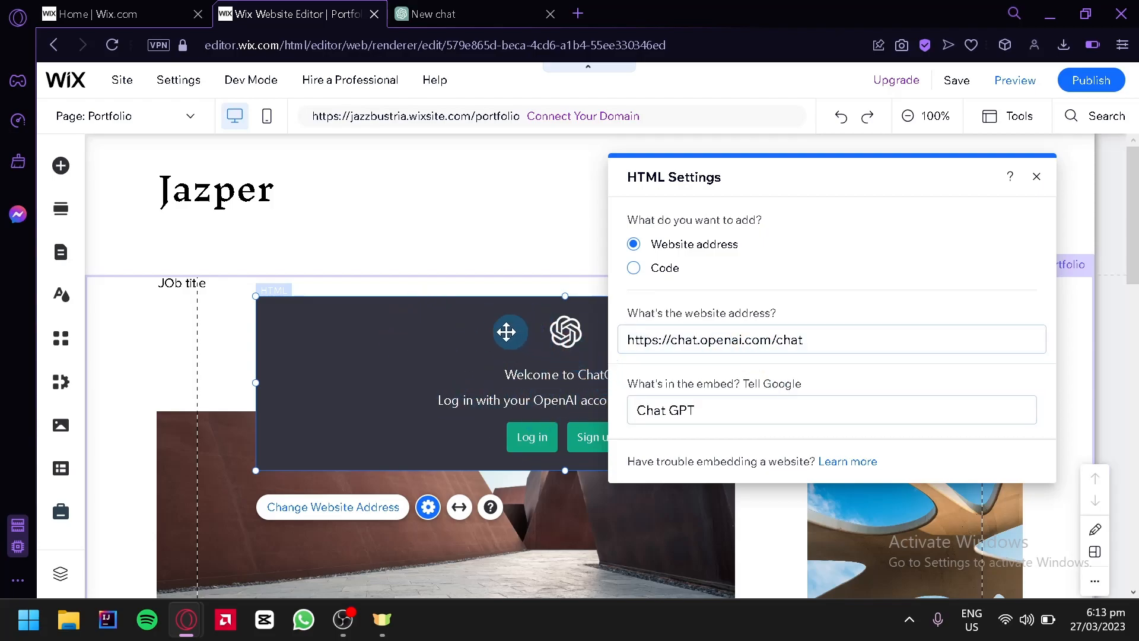
{"action": "left_click_drag", "start_coordinate": [582, 381], "coordinate": [527, 418]}
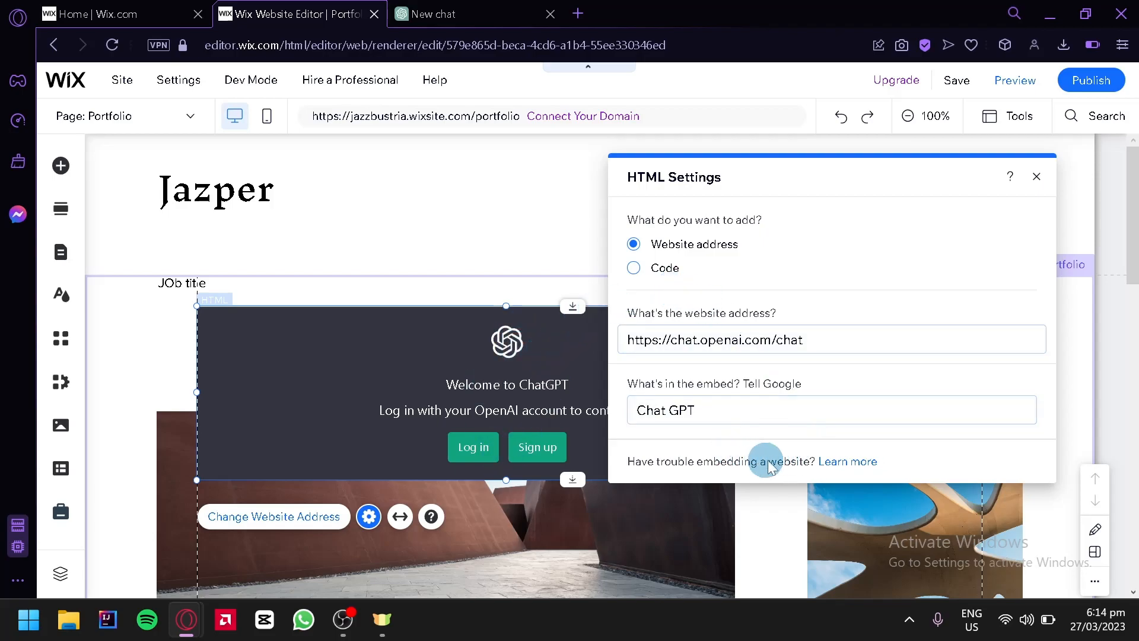
Look through the Help Center's troubleshooting topics on embedding a site, and close the help and the HTML settings
{"action": "left_click", "coordinate": [858, 462]}
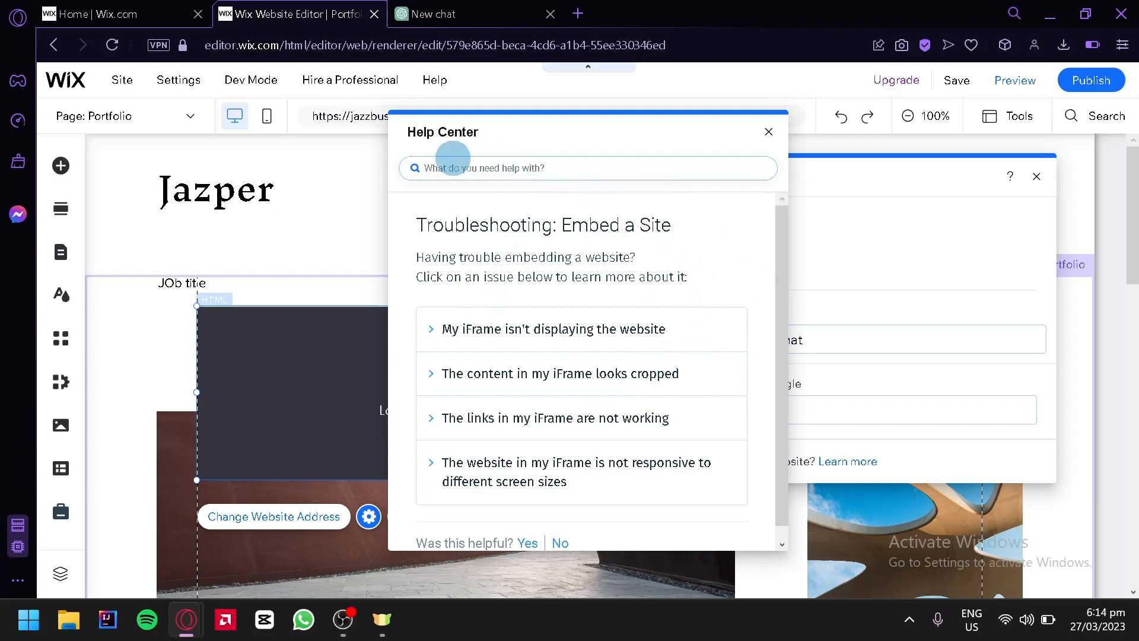
{"action": "left_click", "coordinate": [476, 171]}
{"action": "left_click", "coordinate": [444, 230]}
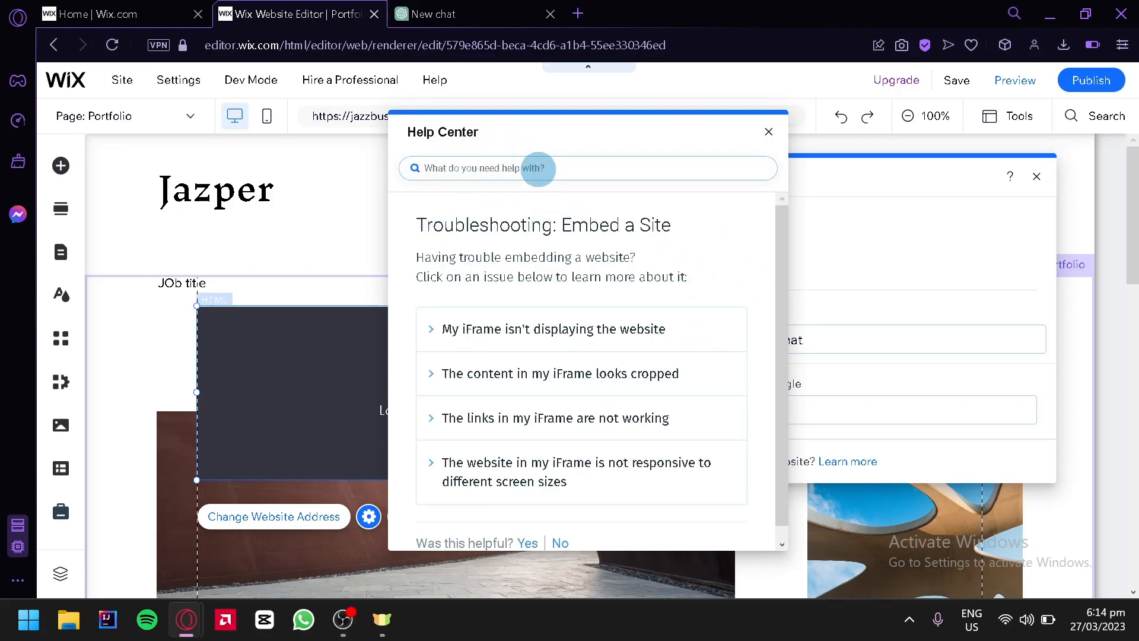
{"action": "scroll", "coordinate": [578, 246], "scroll_direction": "down", "scroll_amount": 1}
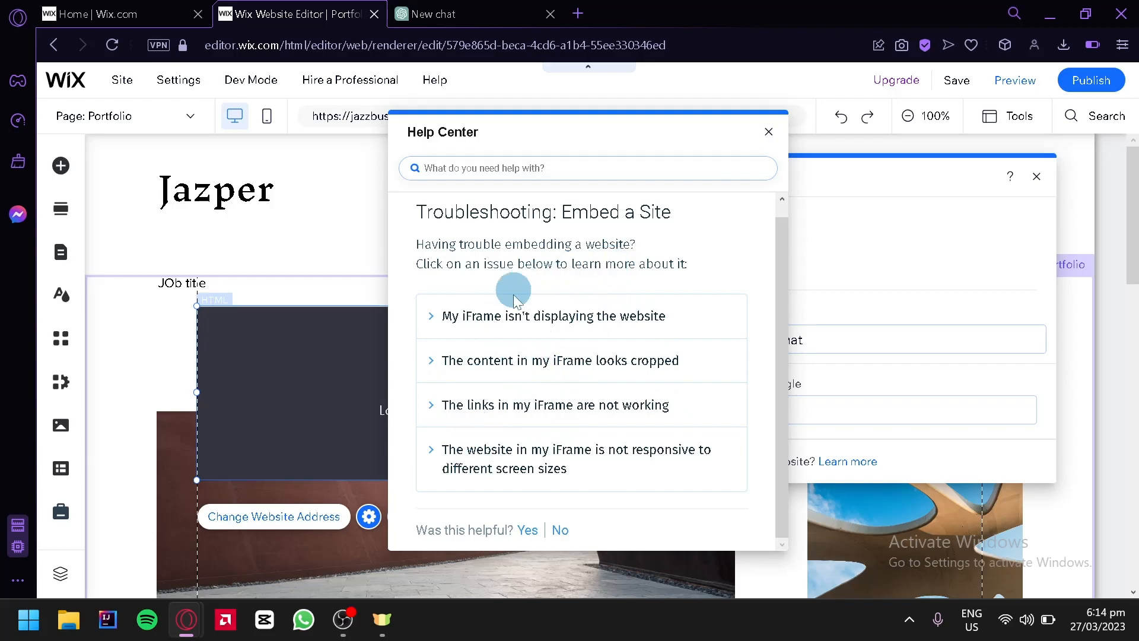
{"action": "left_click", "coordinate": [769, 133]}
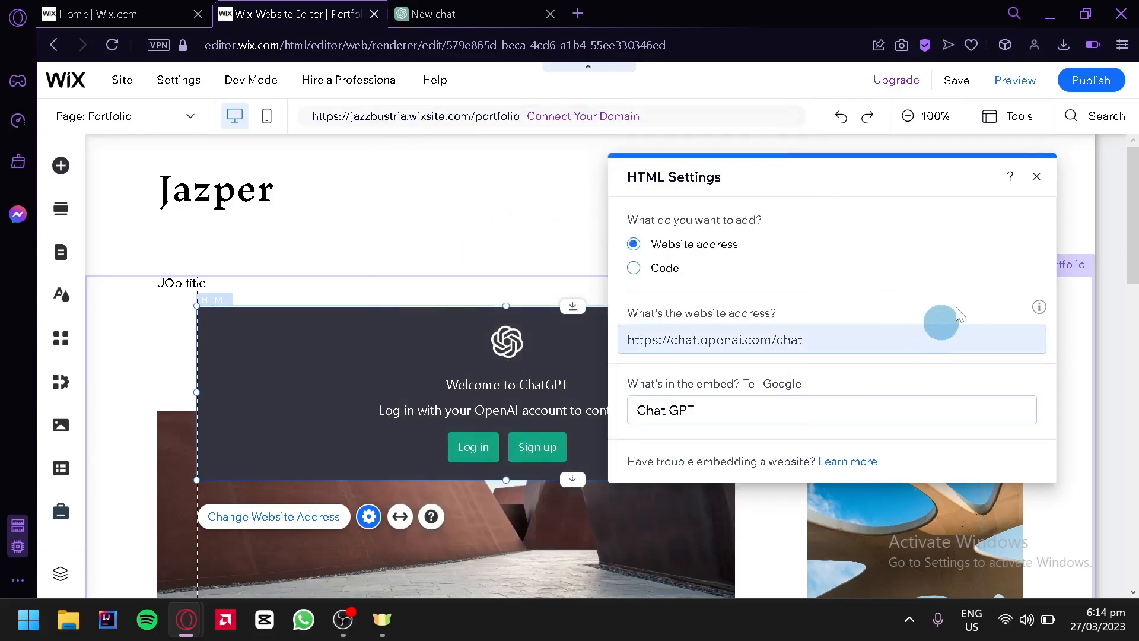
{"action": "left_click", "coordinate": [1036, 176]}
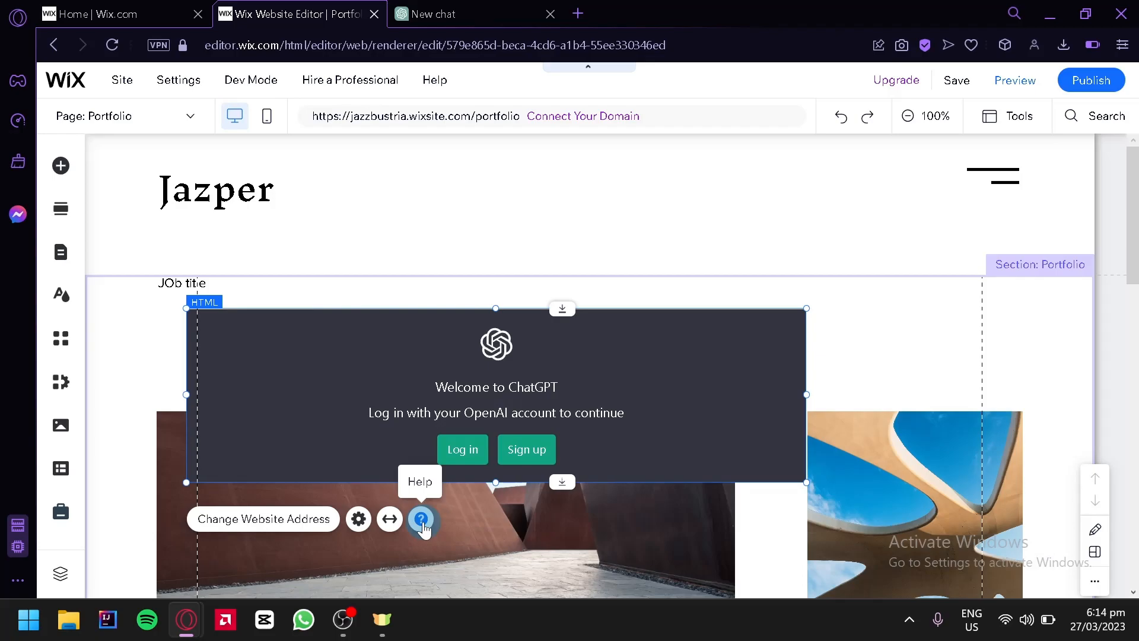
Stretch the ChatGPT embed to full width, check it on the zoomed-out page, and set its margins to 190 px
{"action": "left_click", "coordinate": [389, 520]}
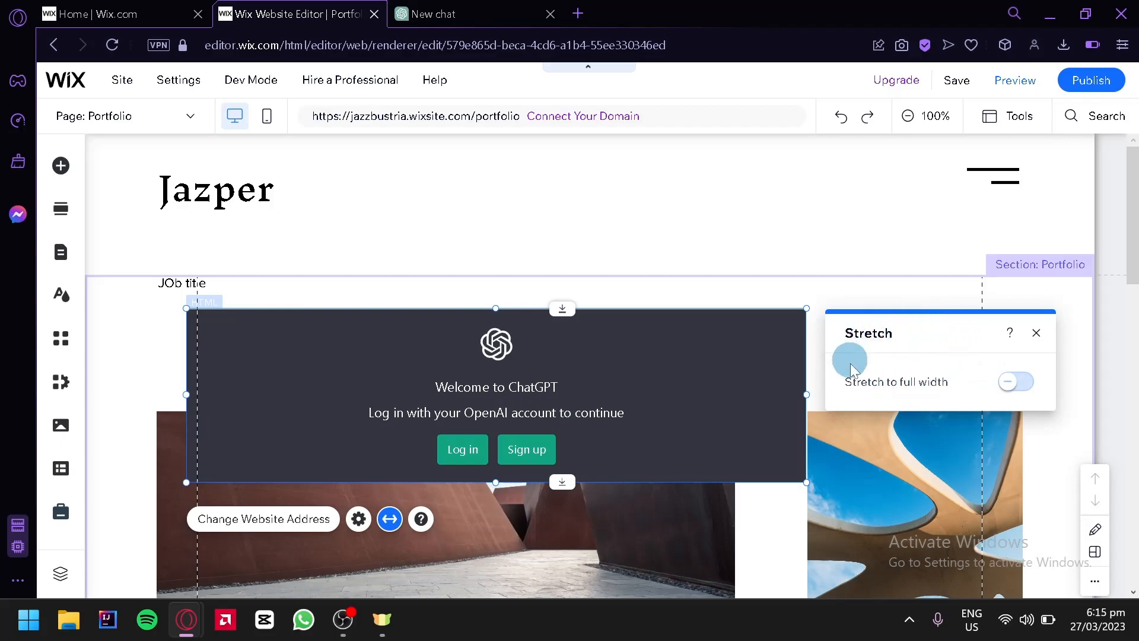
{"action": "left_click", "coordinate": [1017, 392]}
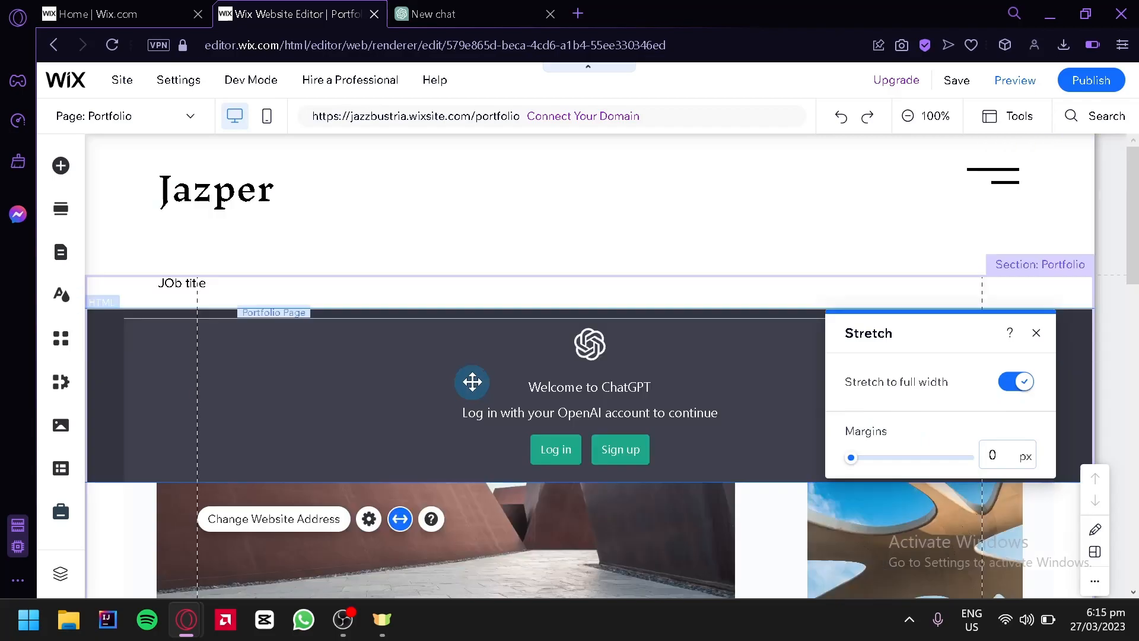
{"action": "left_click", "coordinate": [943, 123]}
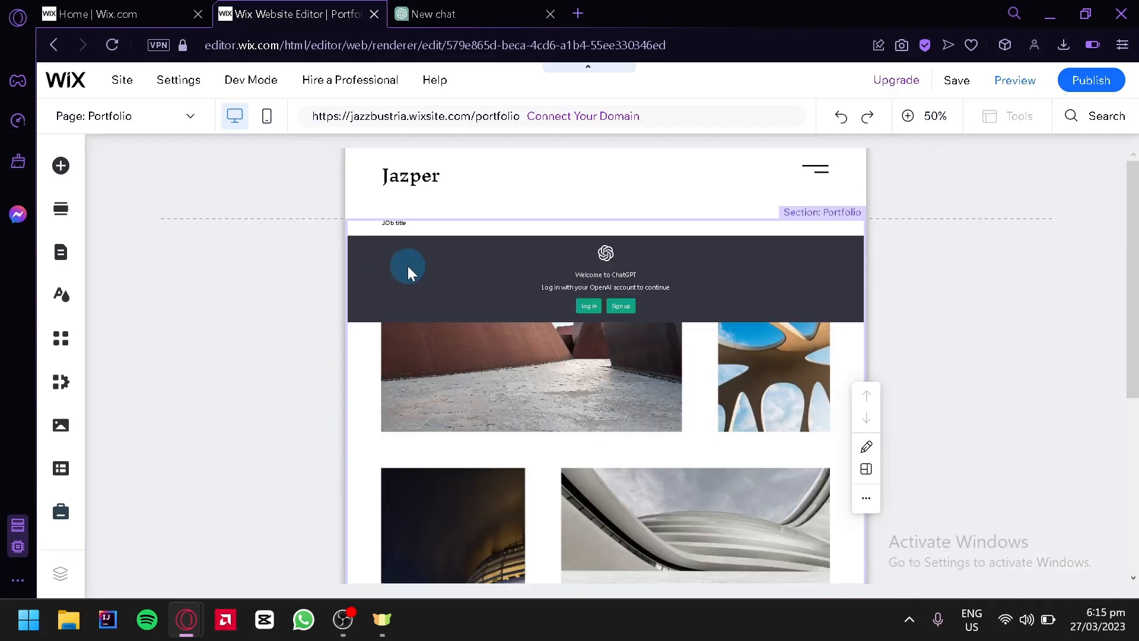
{"action": "left_click", "coordinate": [677, 290]}
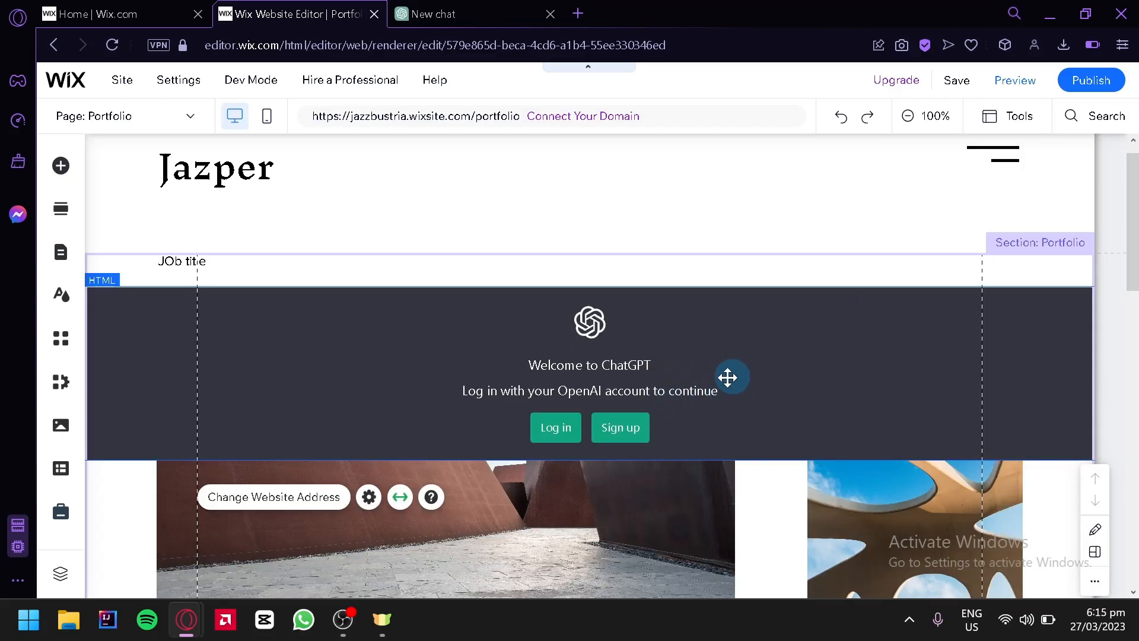
{"action": "left_click", "coordinate": [402, 497]}
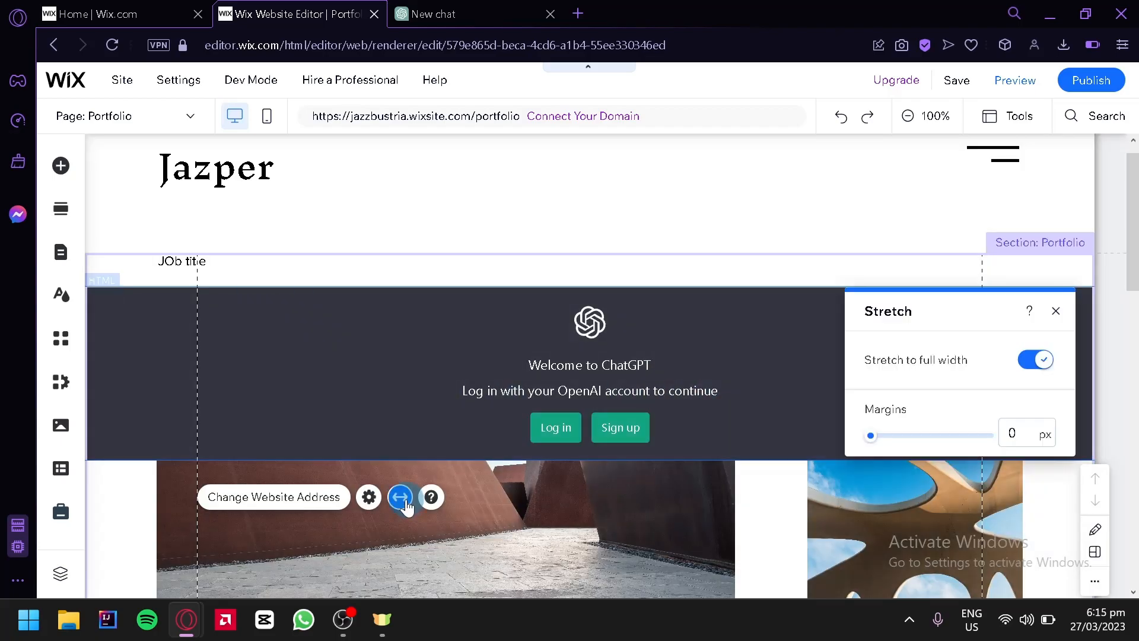
{"action": "left_click_drag", "start_coordinate": [869, 442], "coordinate": [989, 442]}
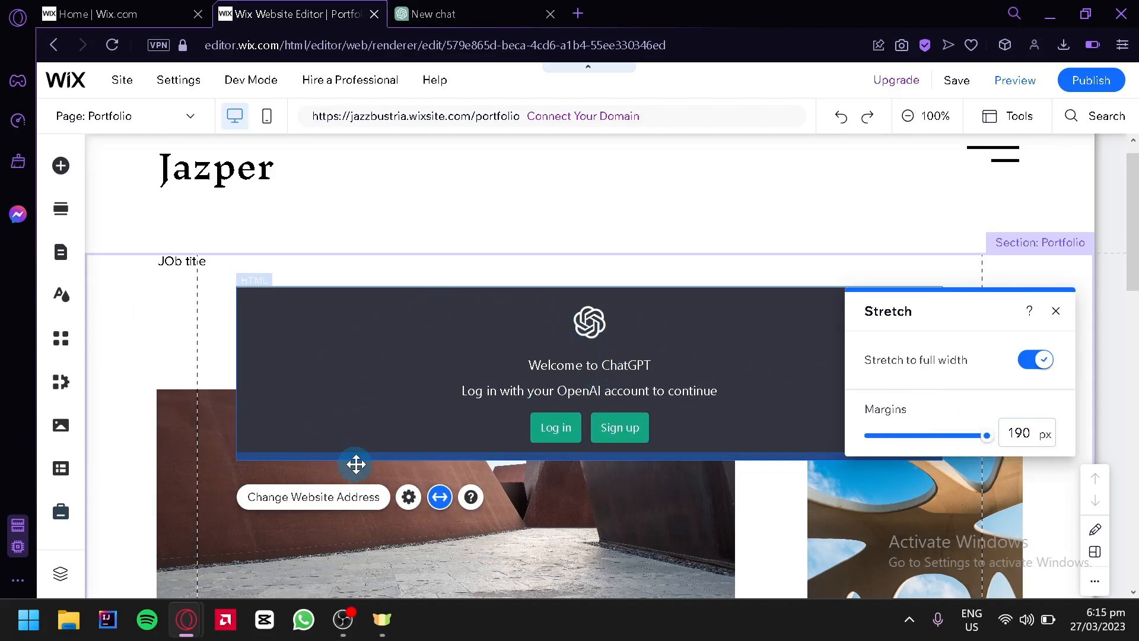
Review the embed's website address settings and close them without changing anything
{"action": "left_click", "coordinate": [409, 497]}
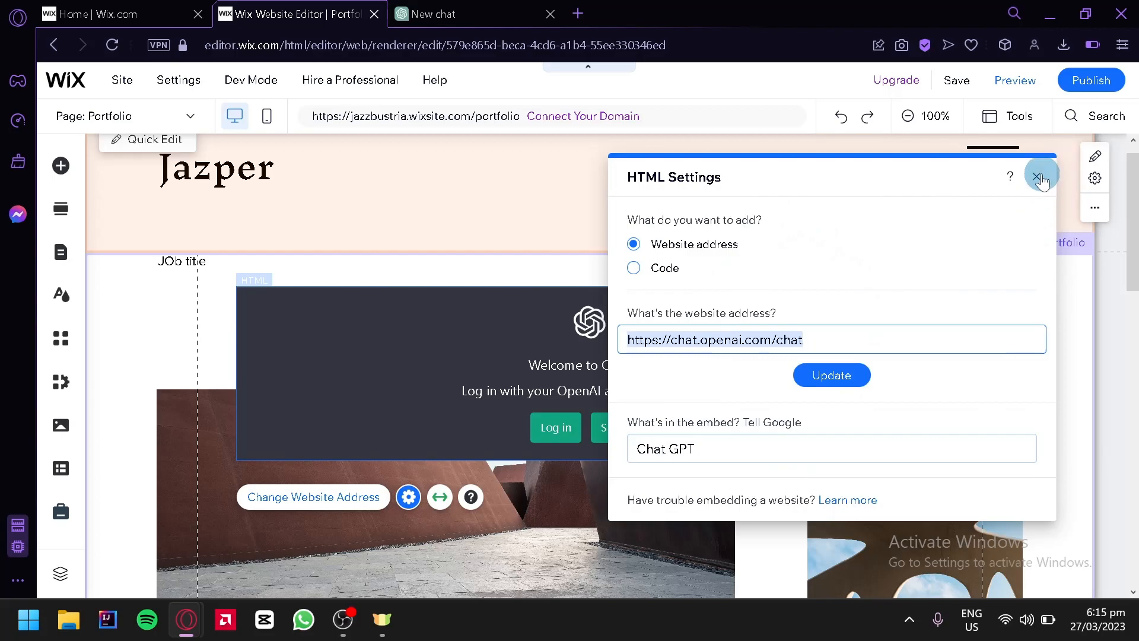
{"action": "left_click", "coordinate": [1036, 177]}
{"action": "left_click", "coordinate": [366, 499]}
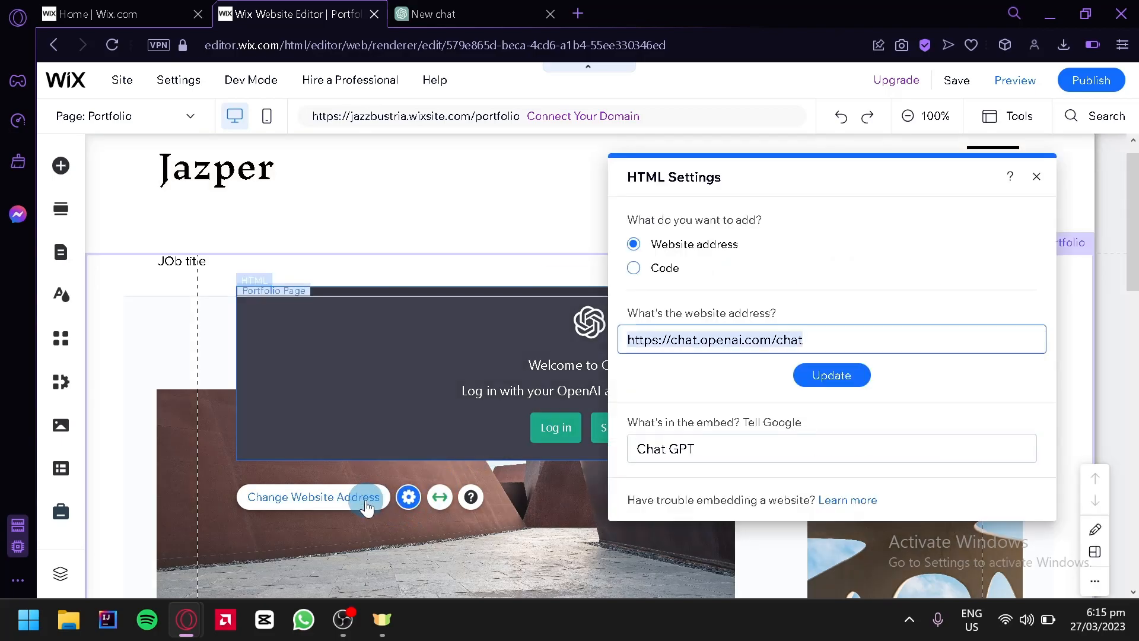
{"action": "triple_click", "coordinate": [763, 340]}
{"action": "left_click", "coordinate": [799, 376]}
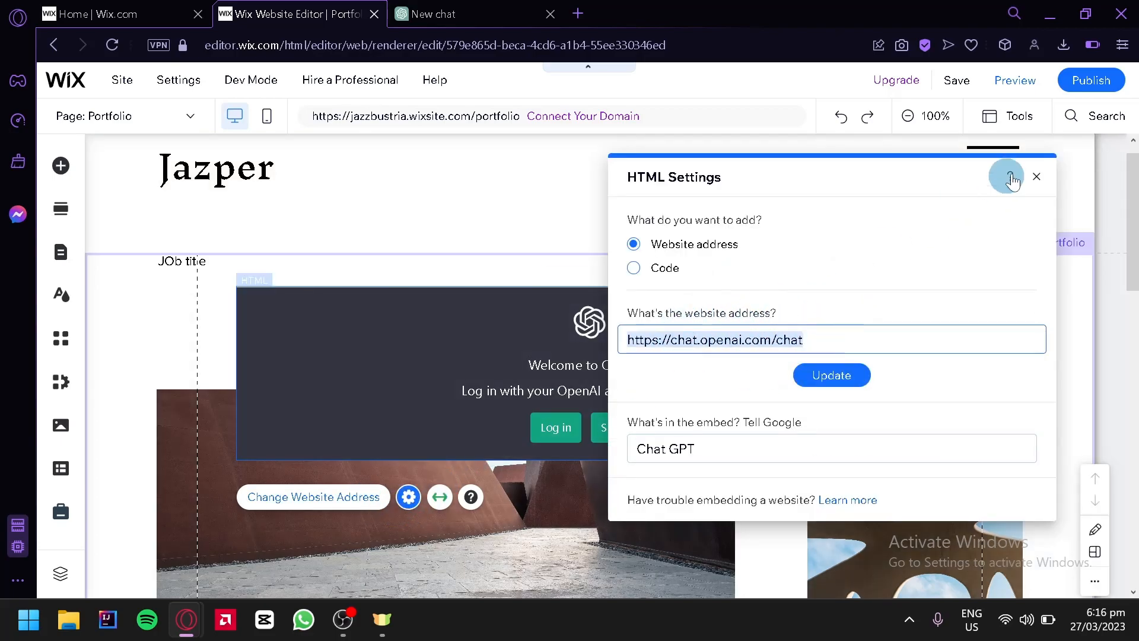
{"action": "left_click", "coordinate": [1037, 177]}
Move the ChatGPT embed down between the first and second photo rows and turn off its full-width stretch
{"action": "left_click_drag", "start_coordinate": [694, 340], "coordinate": [712, 389]}
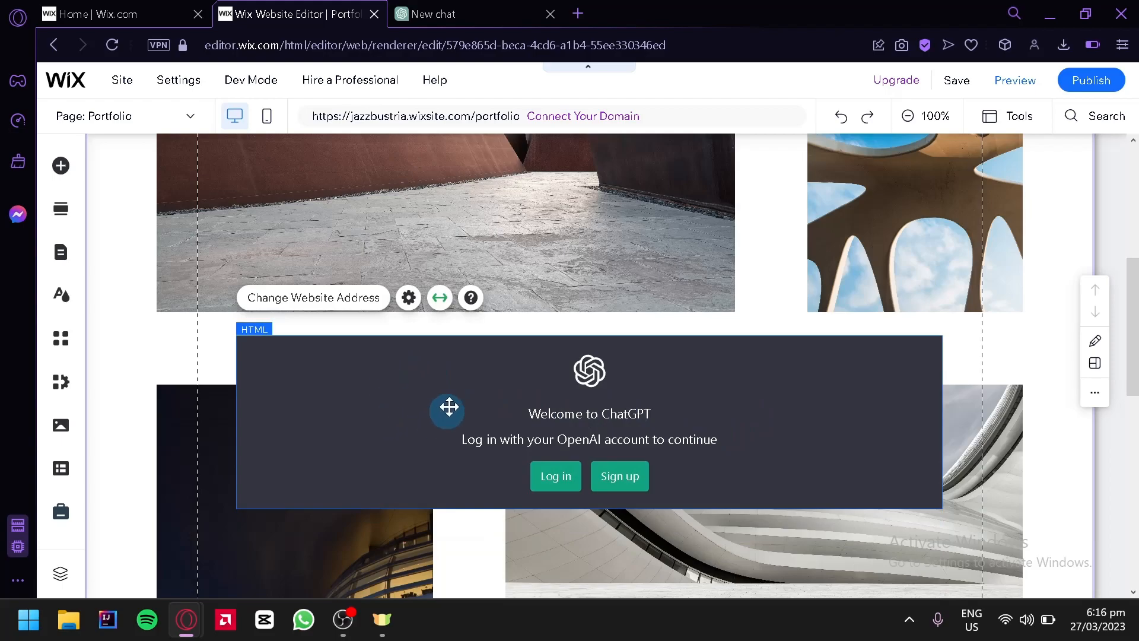
{"action": "left_click", "coordinate": [440, 298]}
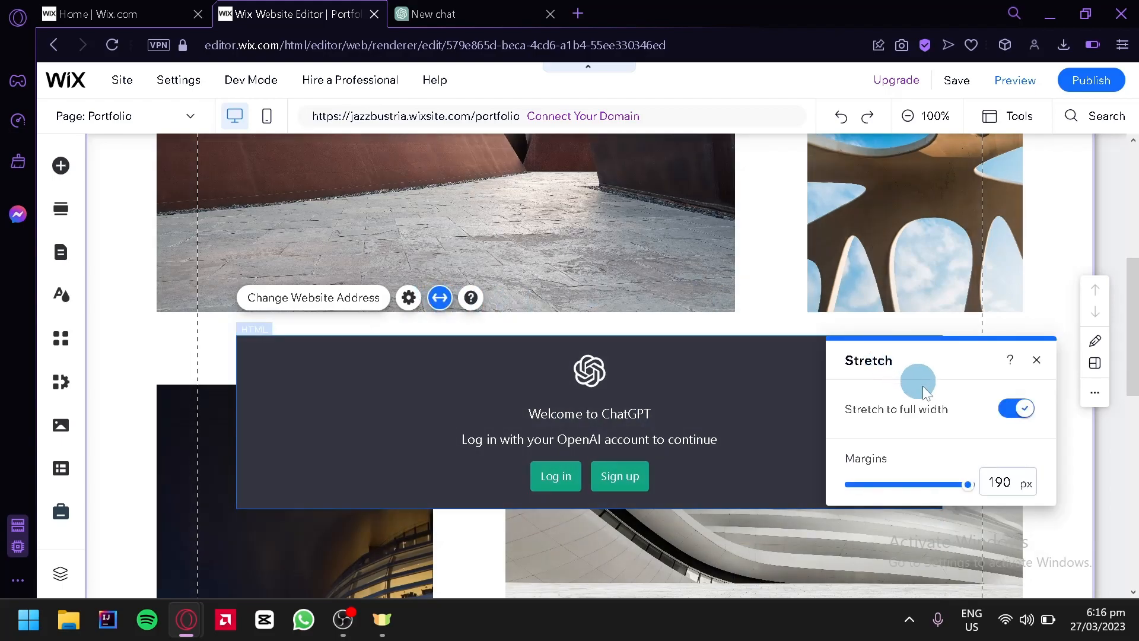
{"action": "left_click", "coordinate": [1017, 411]}
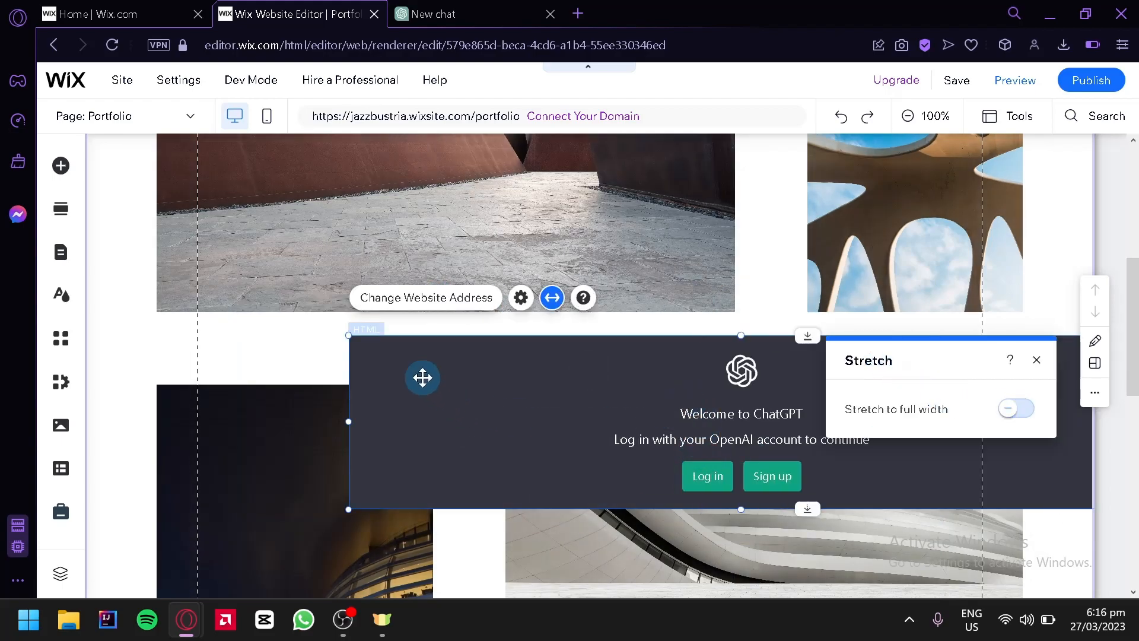
Reshape the ChatGPT embed into a tall, narrow frame and move it near the page's left margin, spanning both photo rows
{"action": "left_click_drag", "start_coordinate": [350, 341], "coordinate": [442, 142]}
{"action": "left_click_drag", "start_coordinate": [987, 185], "coordinate": [905, 188]}
{"action": "left_click_drag", "start_coordinate": [989, 314], "coordinate": [502, 333]}
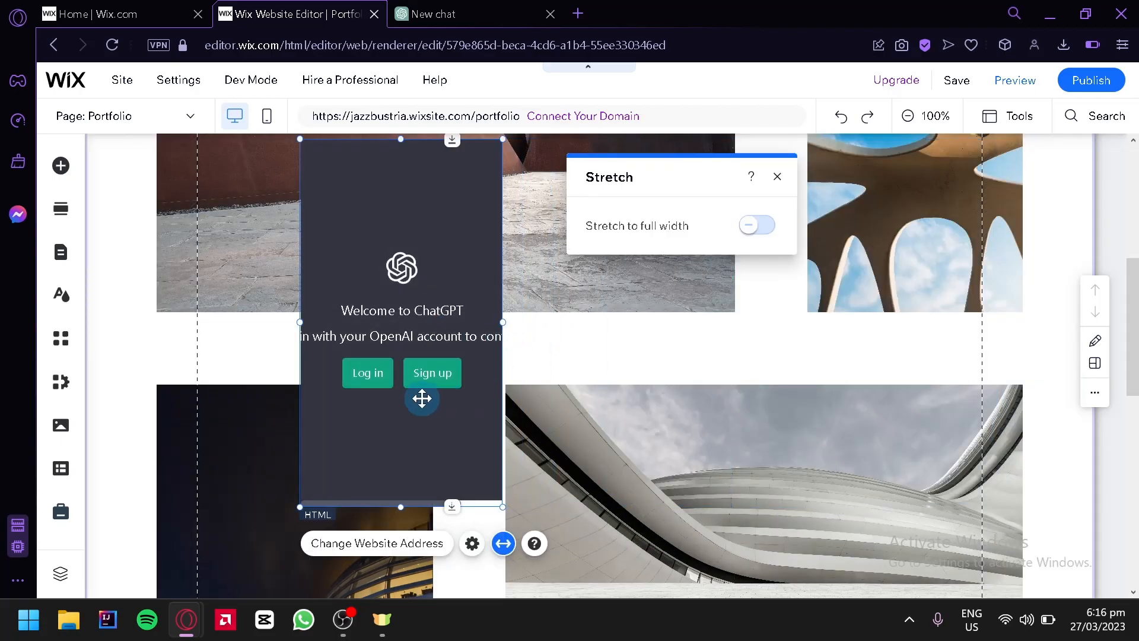
{"action": "left_click_drag", "start_coordinate": [316, 466], "coordinate": [280, 393]}
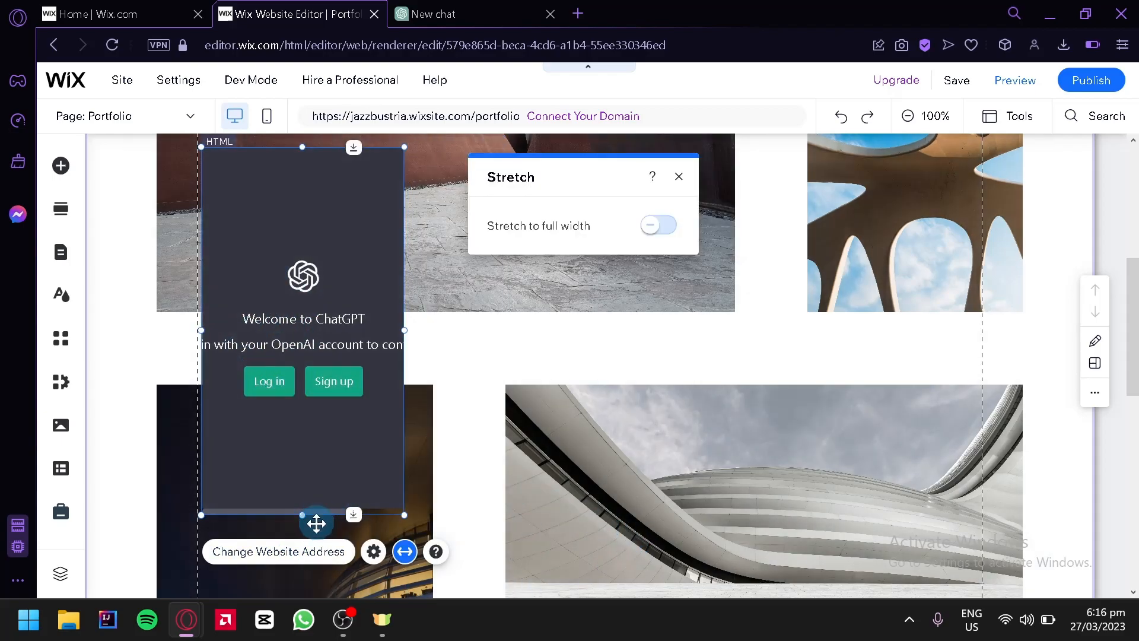
{"action": "mouse_move", "coordinate": [353, 513]}
{"action": "left_mouse_down"}
{"action": "mouse_move", "coordinate": [346, 552]}
{"action": "mouse_move", "coordinate": [368, 364]}
{"action": "mouse_move", "coordinate": [366, 536]}
{"action": "mouse_move", "coordinate": [350, 399]}
{"action": "mouse_move", "coordinate": [354, 495]}
{"action": "left_mouse_up"}
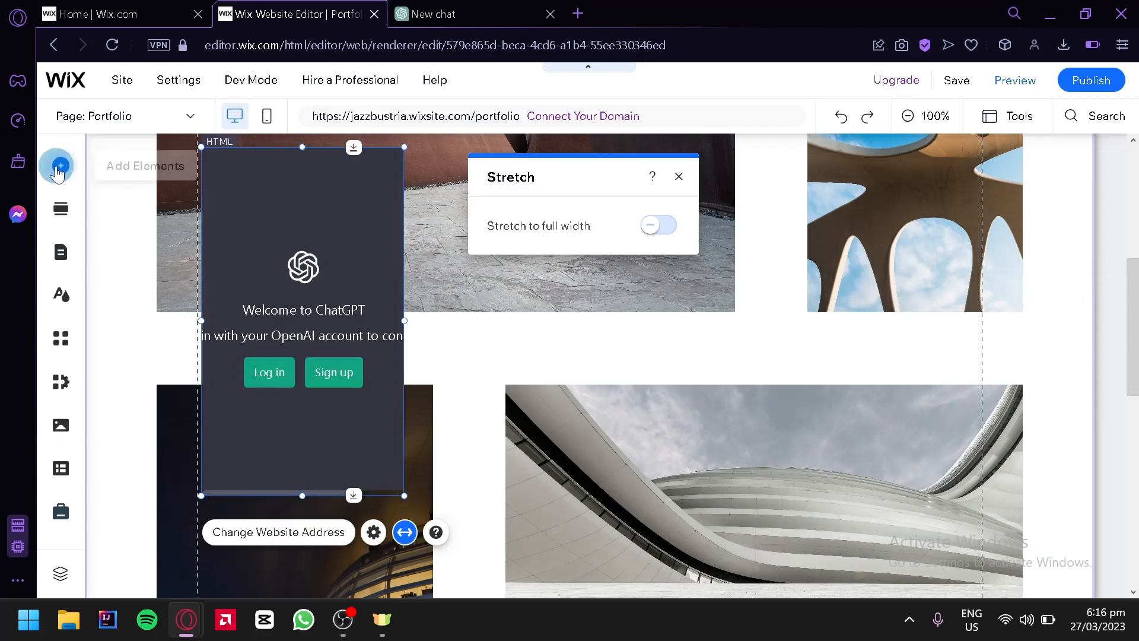
Add a YouTube video player from the single video players among the Embed Code elements
{"action": "left_click", "coordinate": [59, 168]}
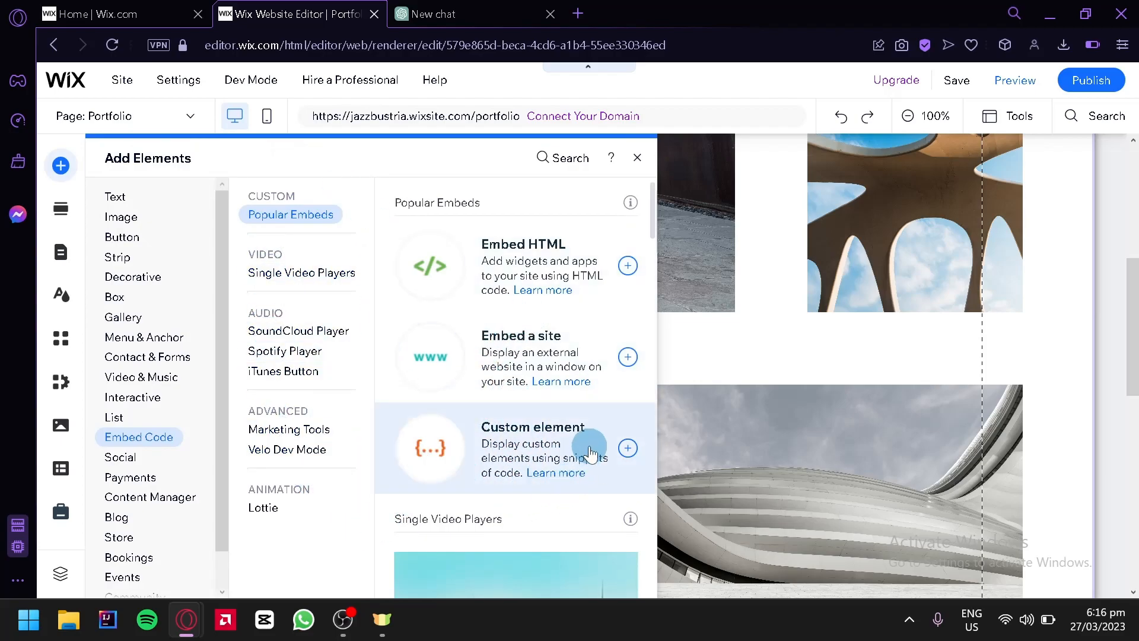
{"action": "scroll", "coordinate": [587, 445], "scroll_direction": "down", "scroll_amount": 2}
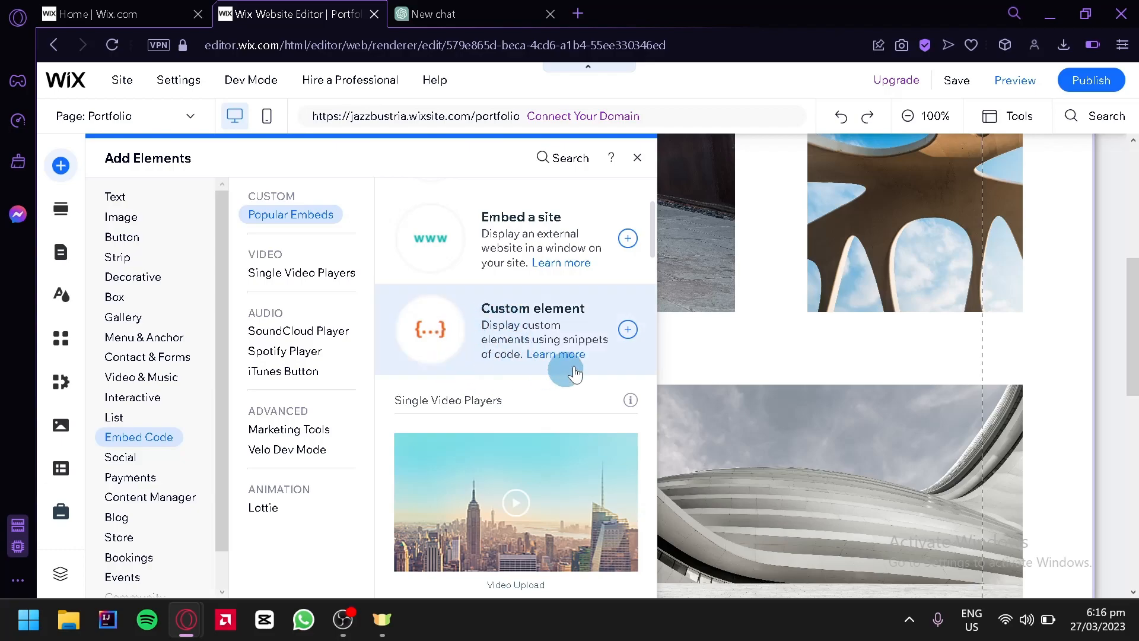
{"action": "scroll", "coordinate": [585, 333], "scroll_direction": "down", "scroll_amount": 5}
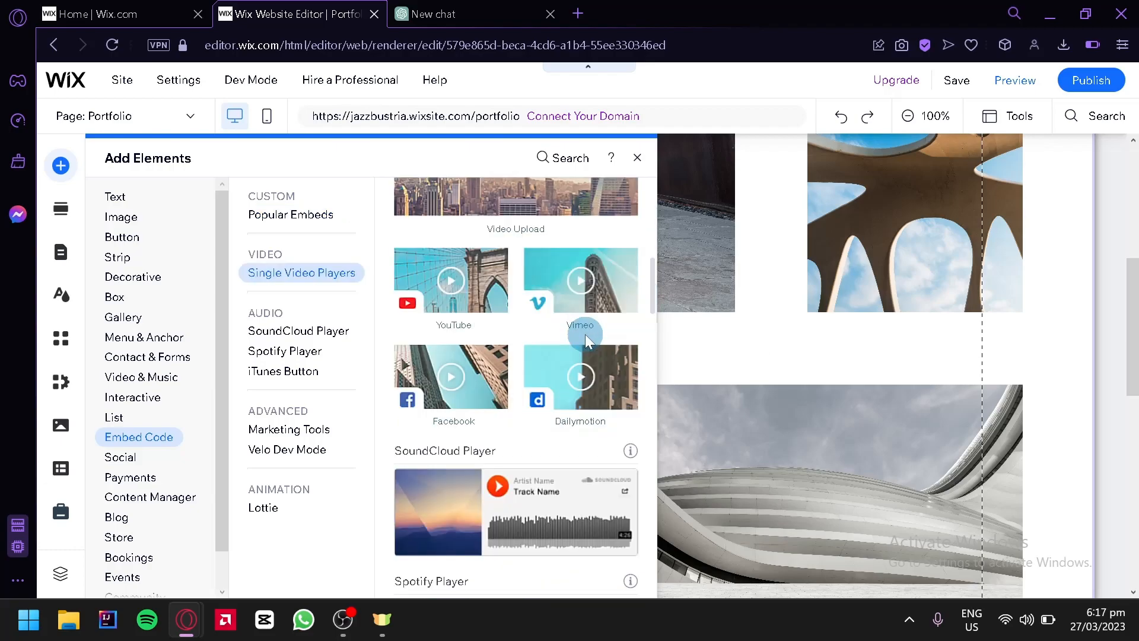
{"action": "left_click", "coordinate": [432, 295]}
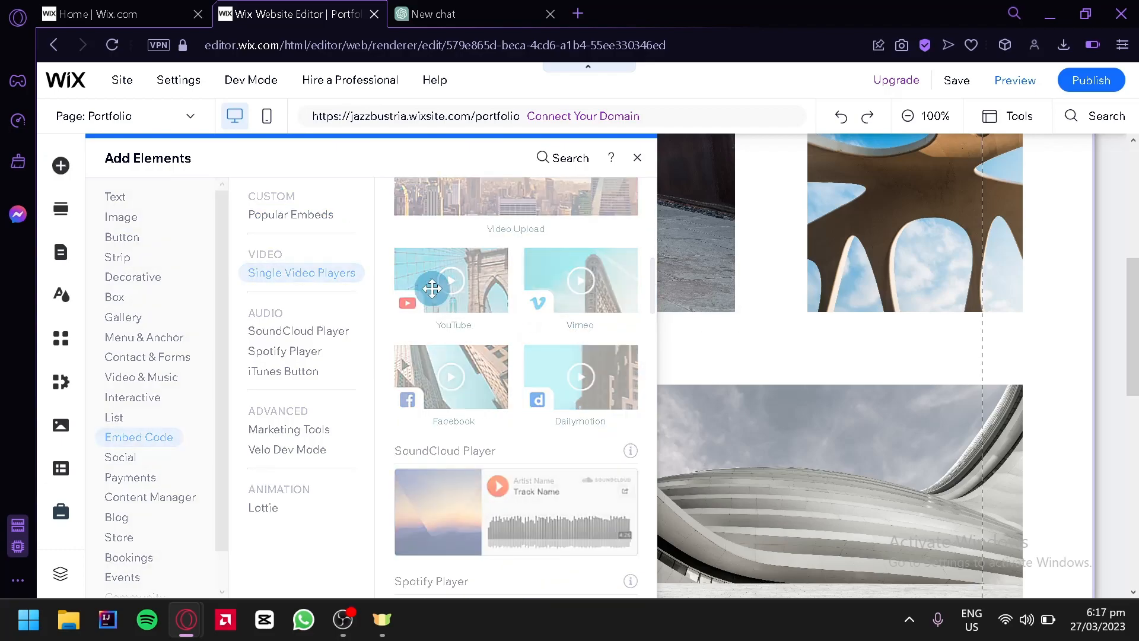
Place the YouTube player beside the ChatGPT embed and open its video settings to review the video source and web address
{"action": "left_click_drag", "start_coordinate": [478, 358], "coordinate": [506, 353]}
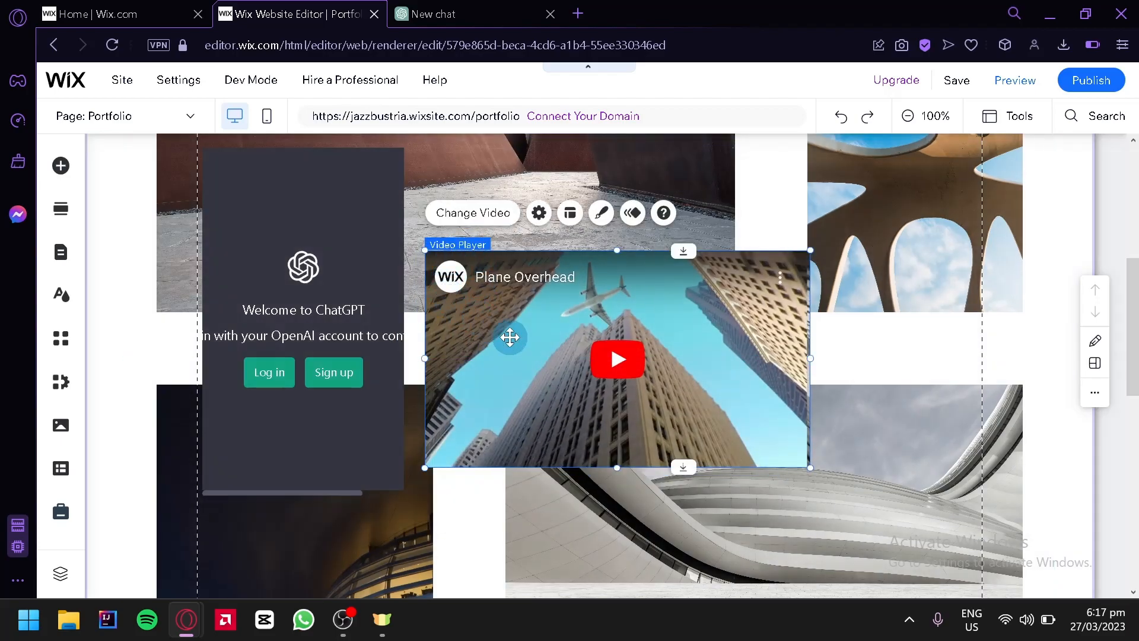
{"action": "left_click", "coordinate": [500, 214]}
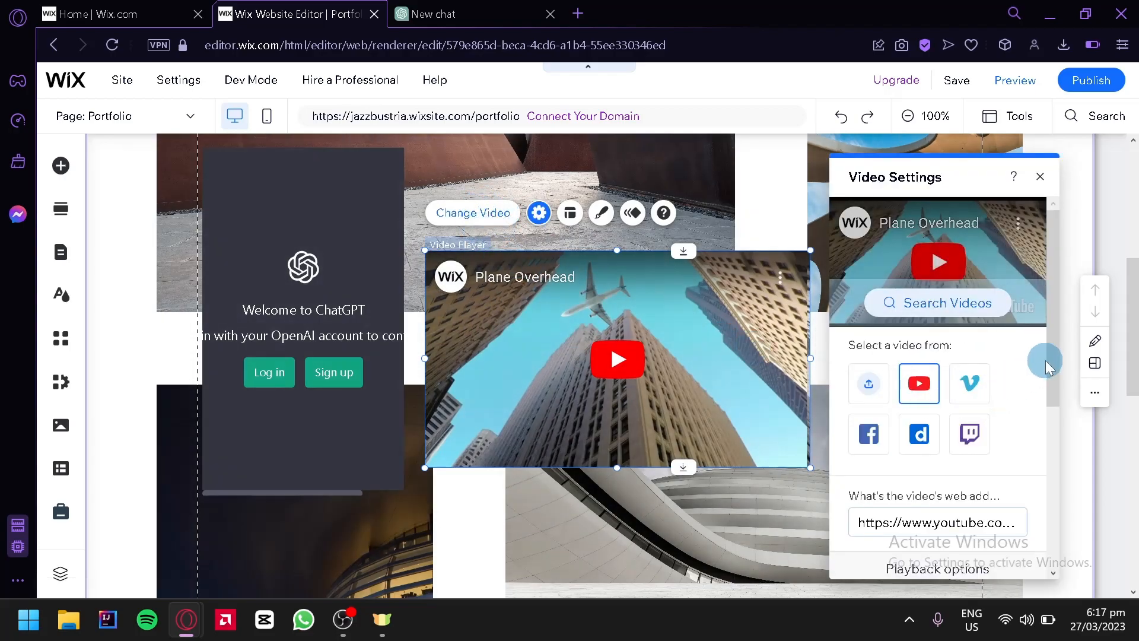
{"action": "scroll", "coordinate": [1009, 344], "scroll_direction": "down", "scroll_amount": 2}
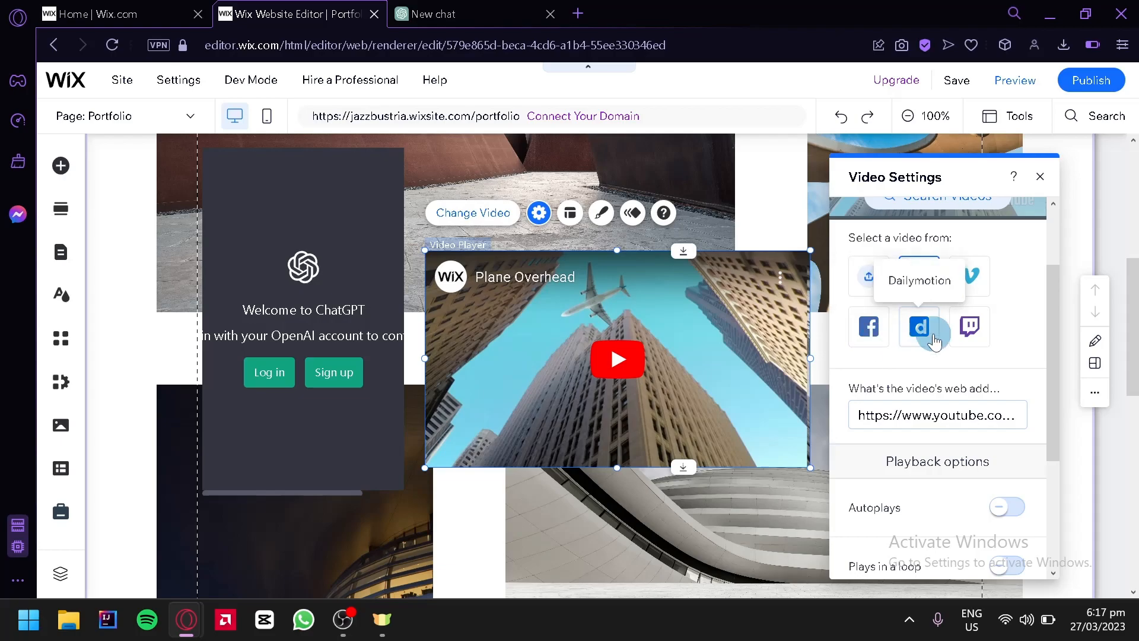
{"action": "left_click", "coordinate": [1002, 416]}
{"action": "scroll", "coordinate": [1004, 409], "scroll_direction": "down", "scroll_amount": 2}
{"action": "scroll", "coordinate": [978, 357], "scroll_direction": "up", "scroll_amount": 2}
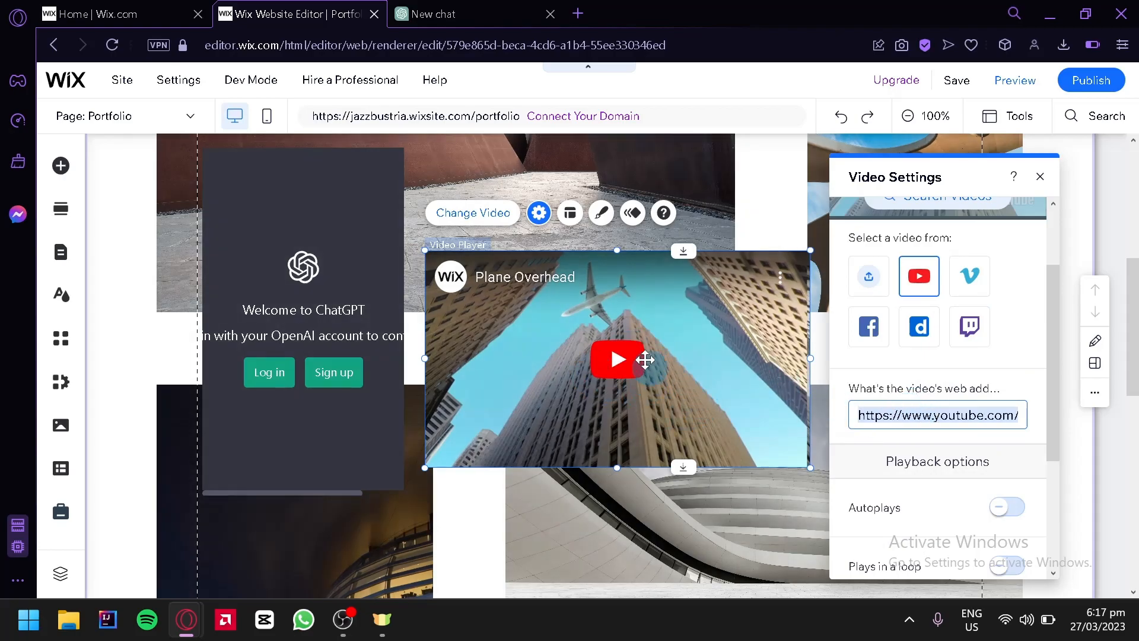
{"action": "scroll", "coordinate": [945, 377], "scroll_direction": "down", "scroll_amount": 2}
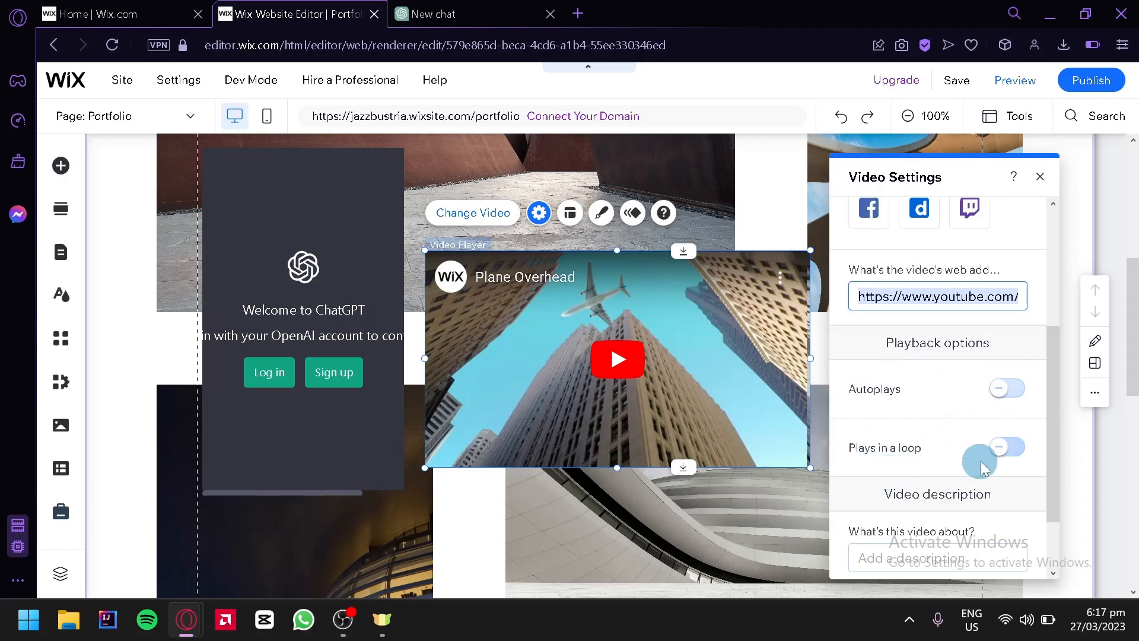
Turn on looped playback and autoplay for the YouTube player, check the video description option, and close the settings
{"action": "left_click", "coordinate": [1012, 463]}
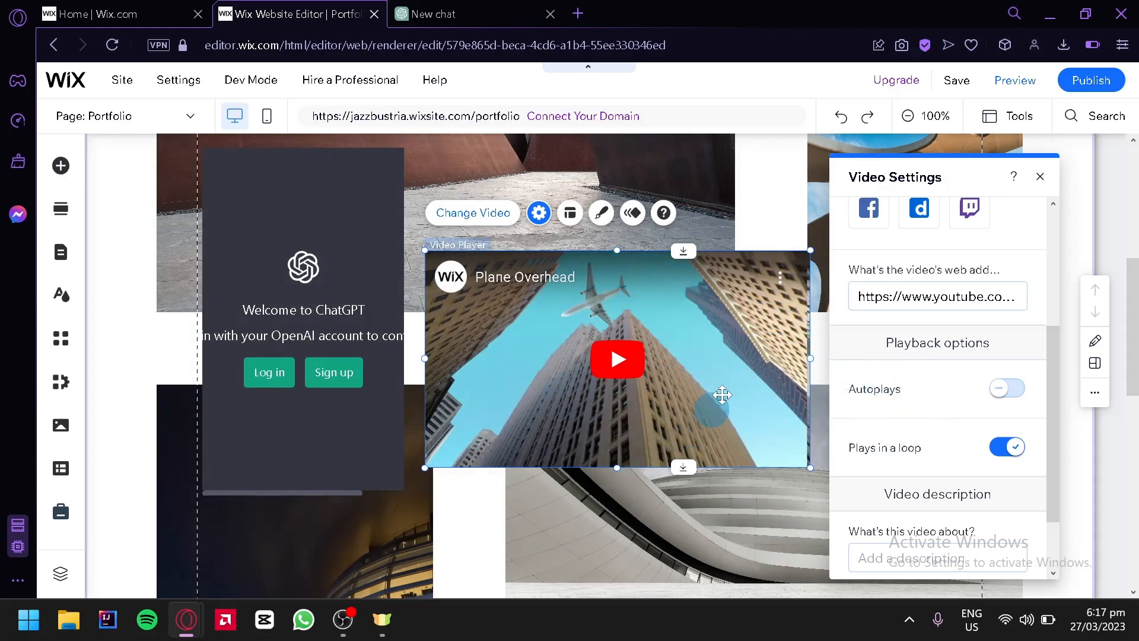
{"action": "left_click", "coordinate": [1012, 393]}
{"action": "scroll", "coordinate": [979, 356], "scroll_direction": "down", "scroll_amount": 2}
{"action": "left_click", "coordinate": [947, 469]}
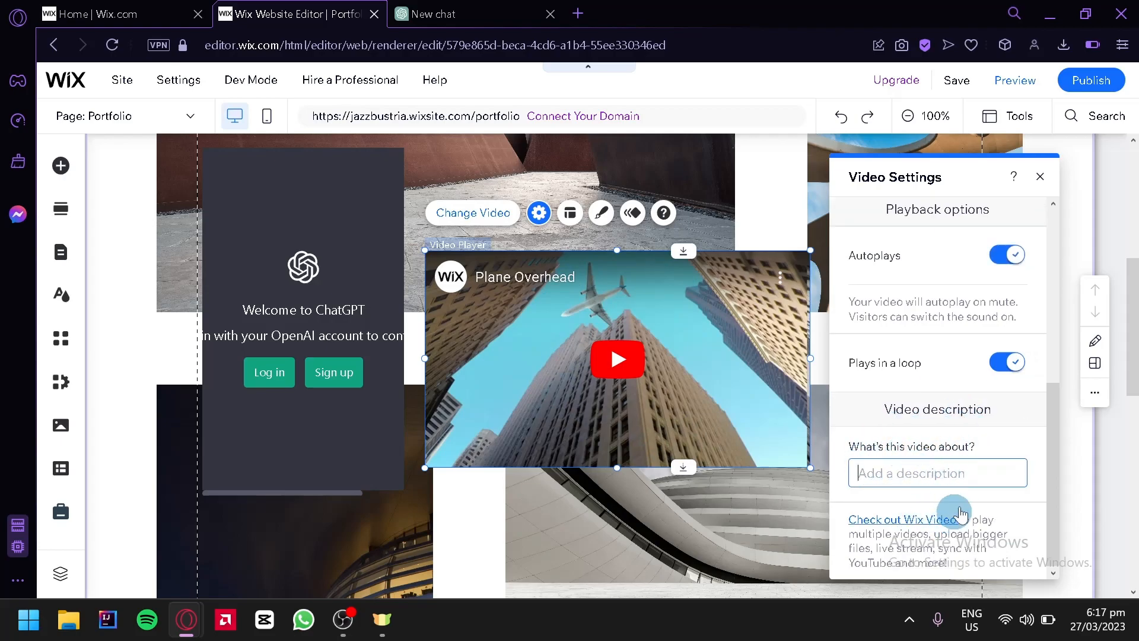
{"action": "scroll", "coordinate": [943, 404], "scroll_direction": "up", "scroll_amount": 6}
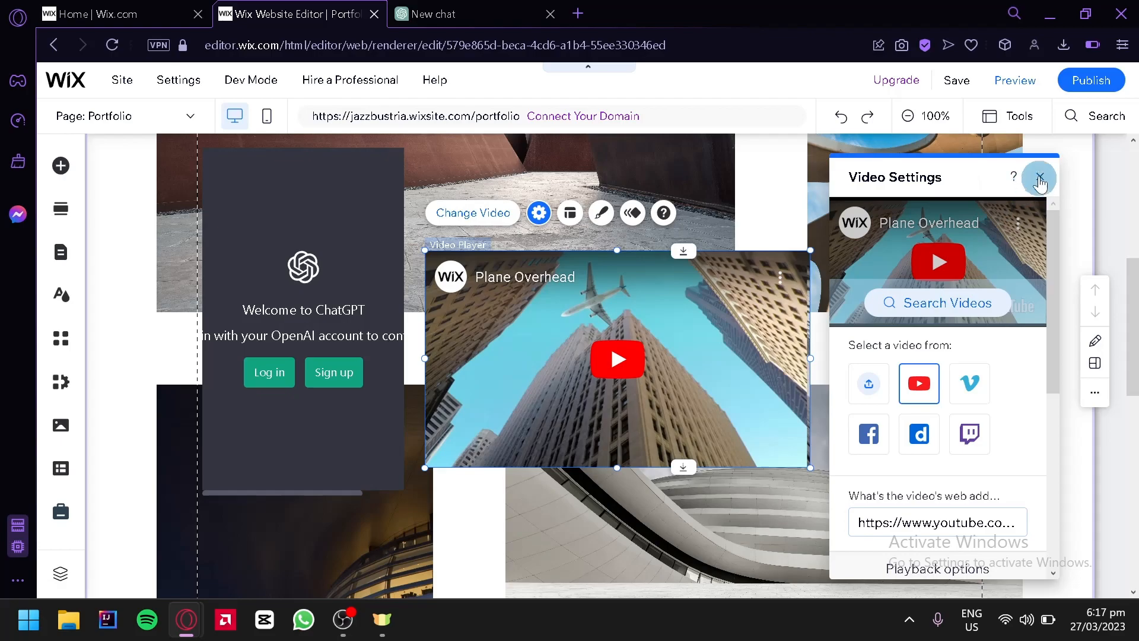
{"action": "left_click", "coordinate": [1039, 178]}
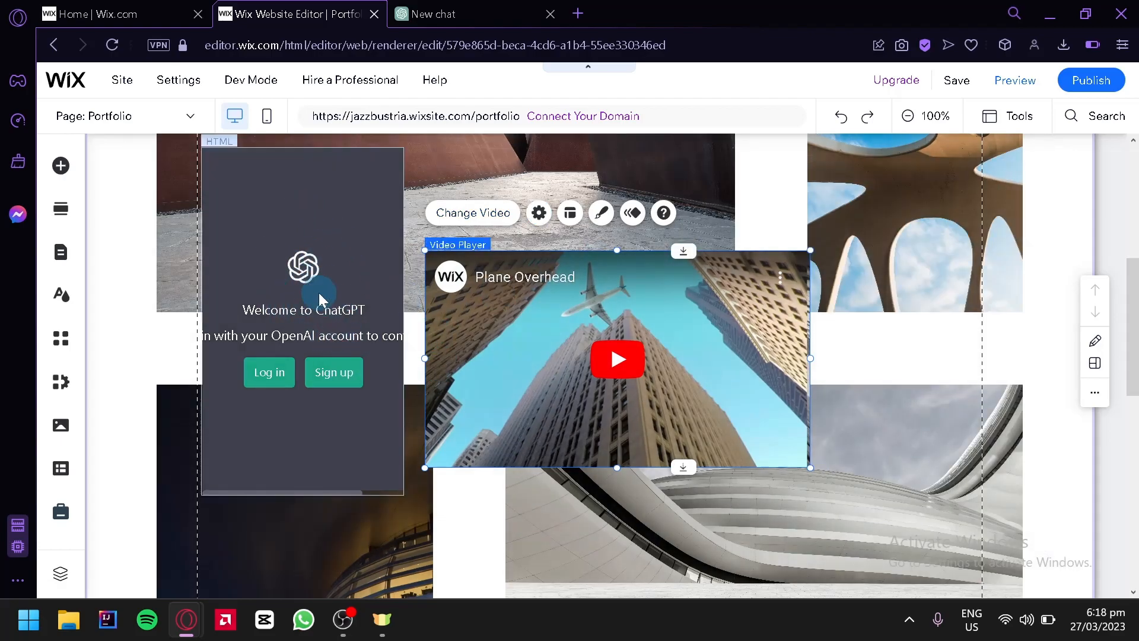
Move the video player up to the top edge of the Portfolio section, partly over the first photo row, and review the popular embeds
{"action": "left_click_drag", "start_coordinate": [585, 318], "coordinate": [476, 393]}
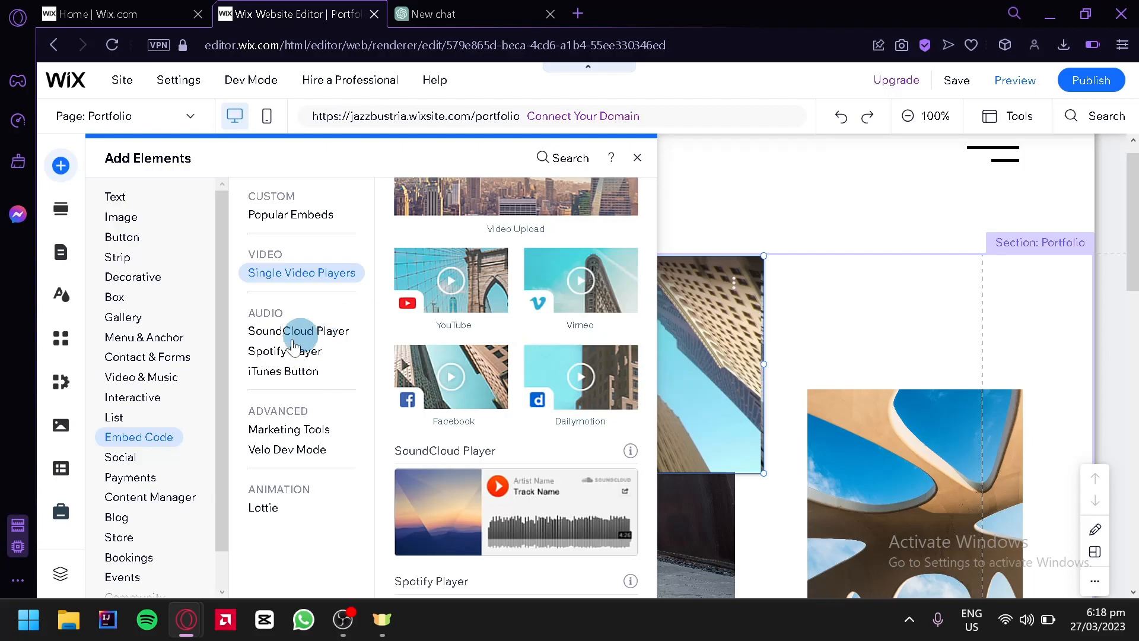
{"action": "scroll", "coordinate": [547, 363], "scroll_direction": "up", "scroll_amount": 5}
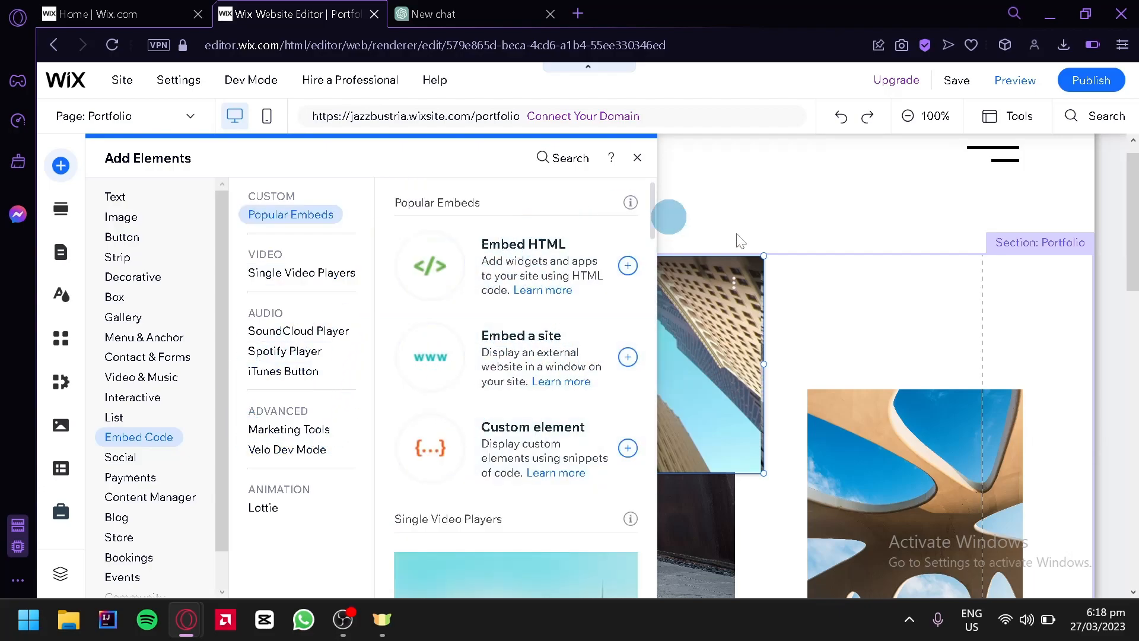
{"action": "left_click", "coordinate": [637, 157]}
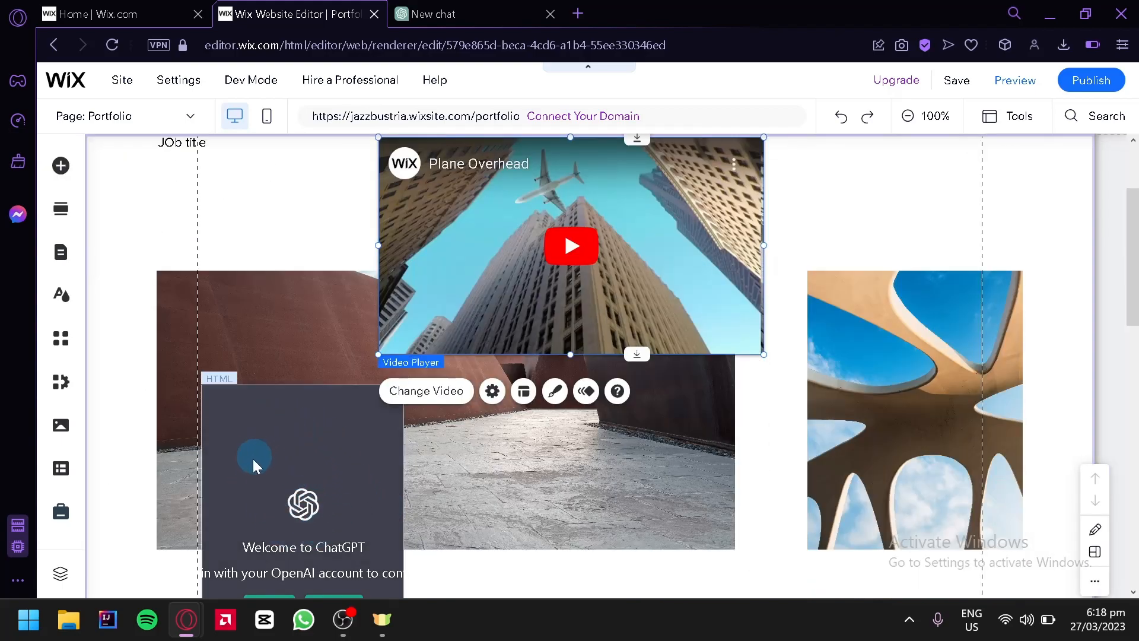
{"action": "scroll", "coordinate": [711, 318], "scroll_direction": "down", "scroll_amount": 2}
{"action": "scroll", "coordinate": [956, 379], "scroll_direction": "up", "scroll_amount": 4}
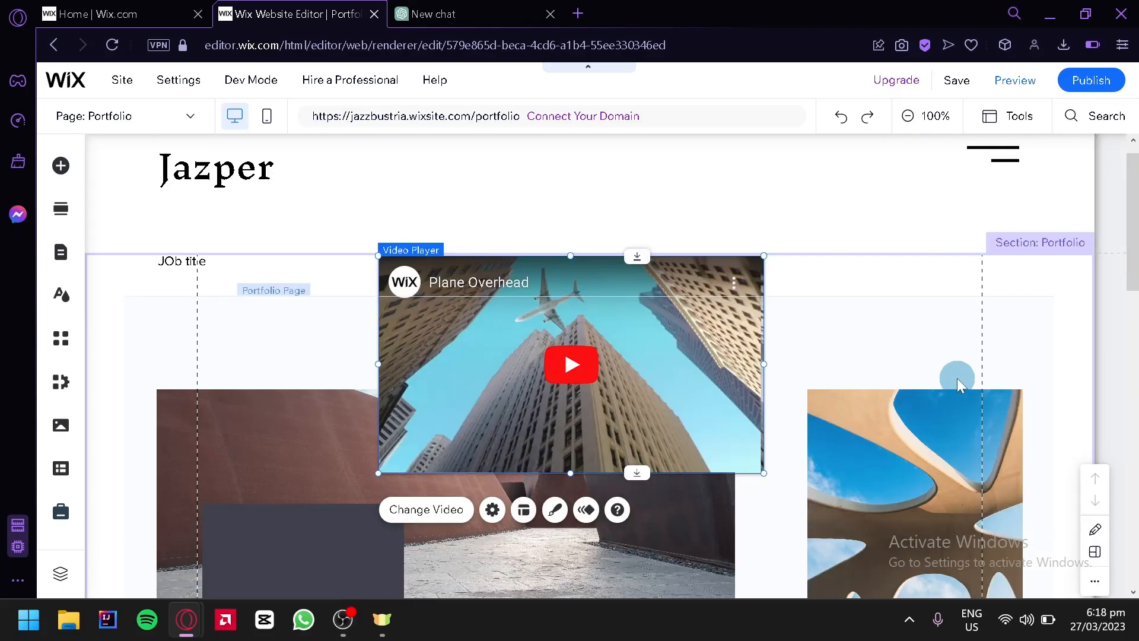